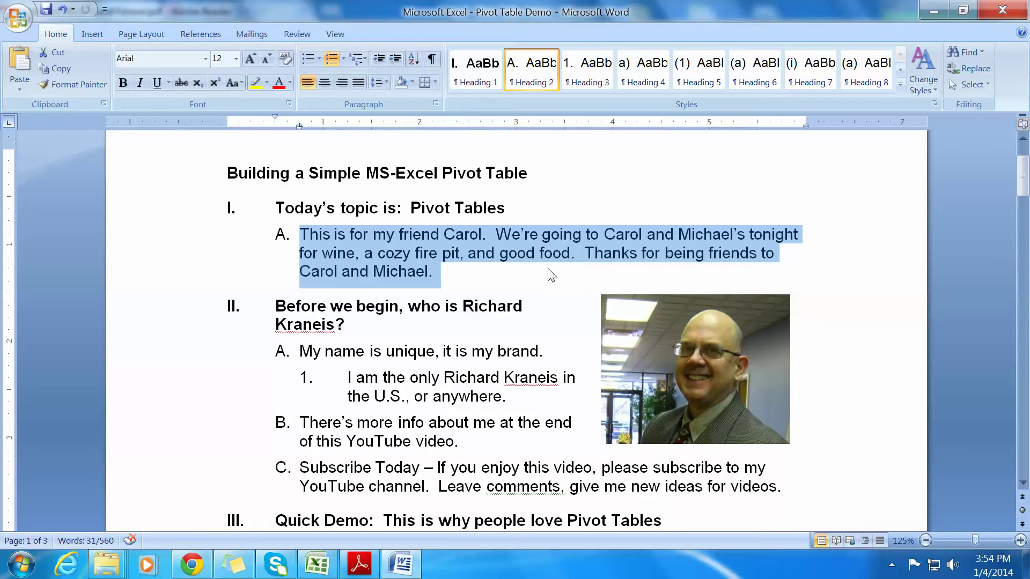
Step: Go through the outline from the presenter introduction and Subscribe Today note to point A of the Quick Demo section, selecting lines while reading
{"action": "scroll", "coordinate": [501, 321], "scroll_direction": "down", "scroll_amount": 2}
{"action": "left_click_drag", "start_coordinate": [348, 235], "coordinate": [278, 213]}
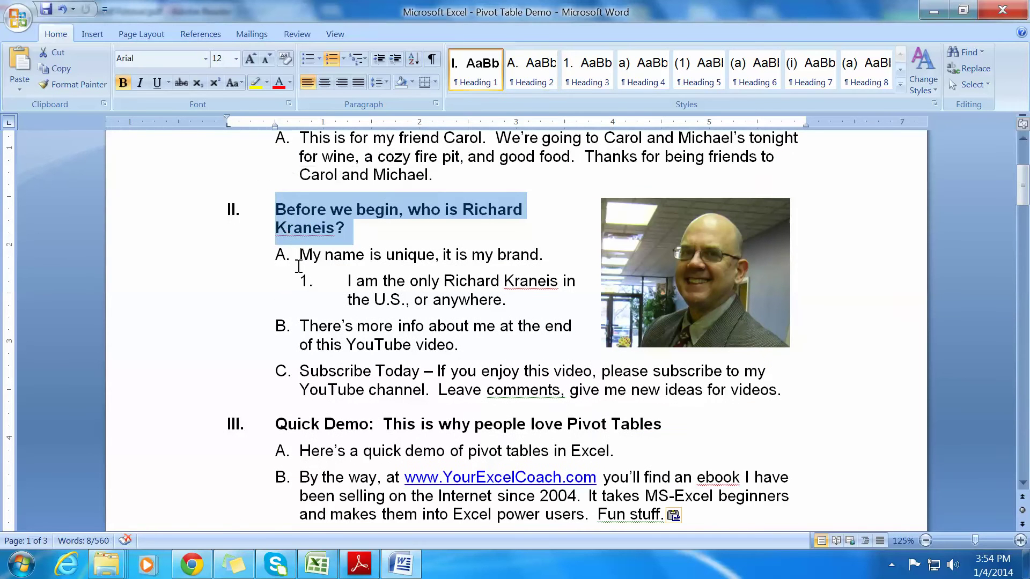
{"action": "left_click", "coordinate": [554, 254]}
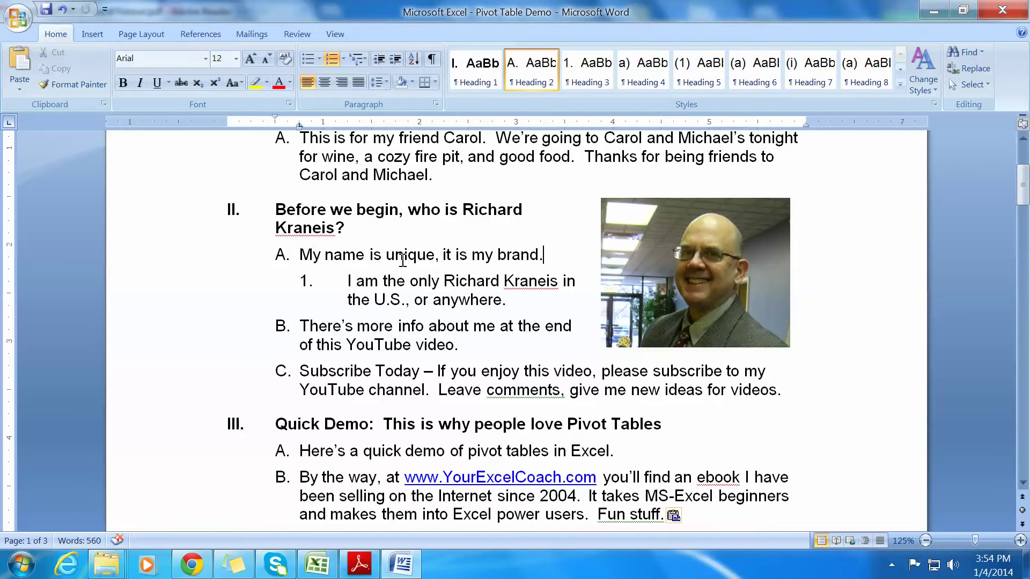
{"action": "left_click_drag", "start_coordinate": [516, 298], "coordinate": [347, 292]}
{"action": "left_click_drag", "start_coordinate": [466, 344], "coordinate": [336, 330]}
{"action": "scroll", "coordinate": [855, 395], "scroll_direction": "down", "scroll_amount": 2}
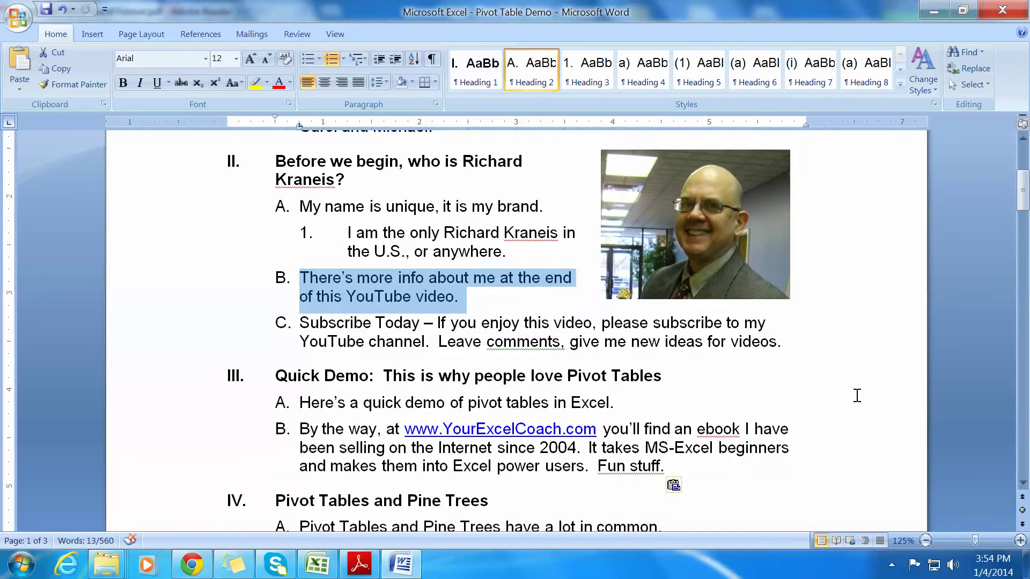
{"action": "left_click_drag", "start_coordinate": [422, 275], "coordinate": [317, 280]}
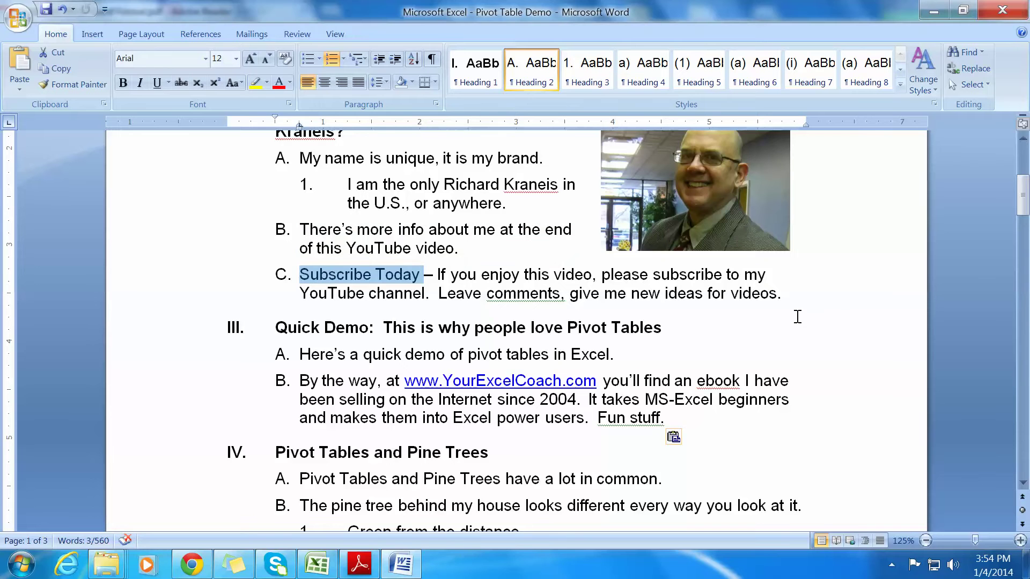
{"action": "scroll", "coordinate": [831, 315], "scroll_direction": "down", "scroll_amount": 1}
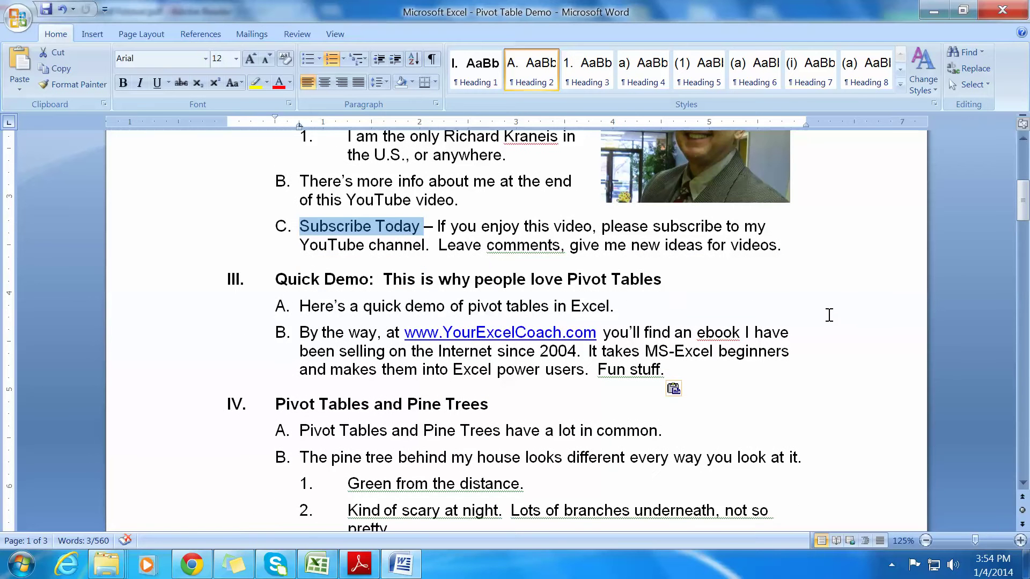
{"action": "left_click_drag", "start_coordinate": [666, 283], "coordinate": [275, 281]}
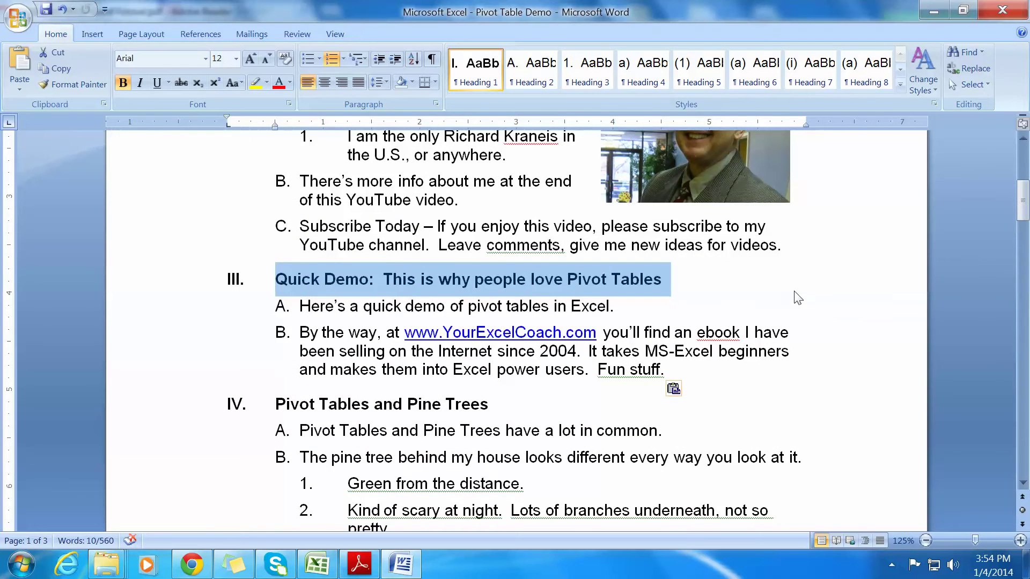
{"action": "scroll", "coordinate": [823, 295], "scroll_direction": "down", "scroll_amount": 1}
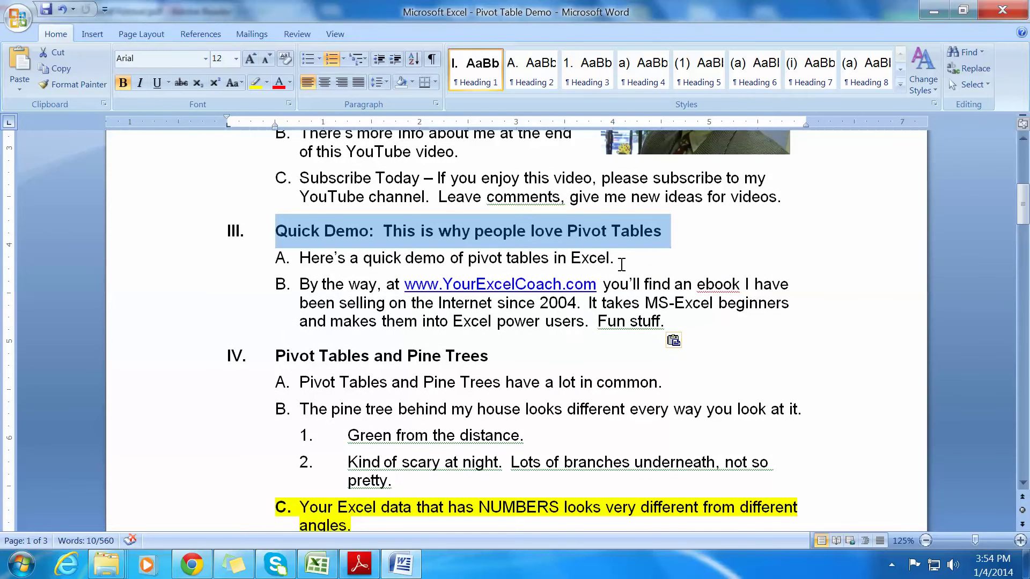
{"action": "left_click_drag", "start_coordinate": [621, 265], "coordinate": [299, 259]}
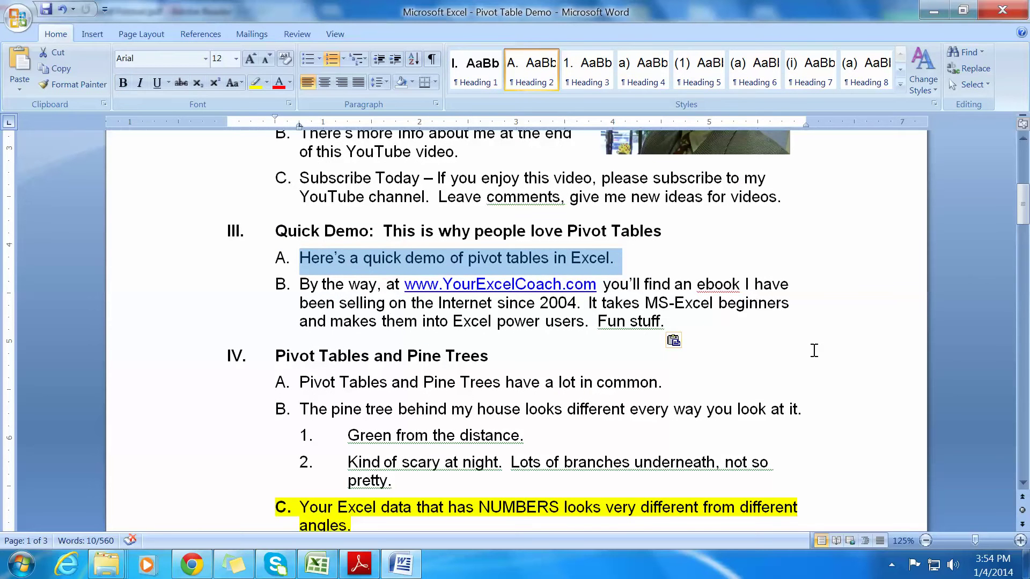
Step: Switch to the Excel workbook and compare the source data on Pivot Table Problem with the report on Pivot Table Answer
{"action": "left_click", "coordinate": [317, 564]}
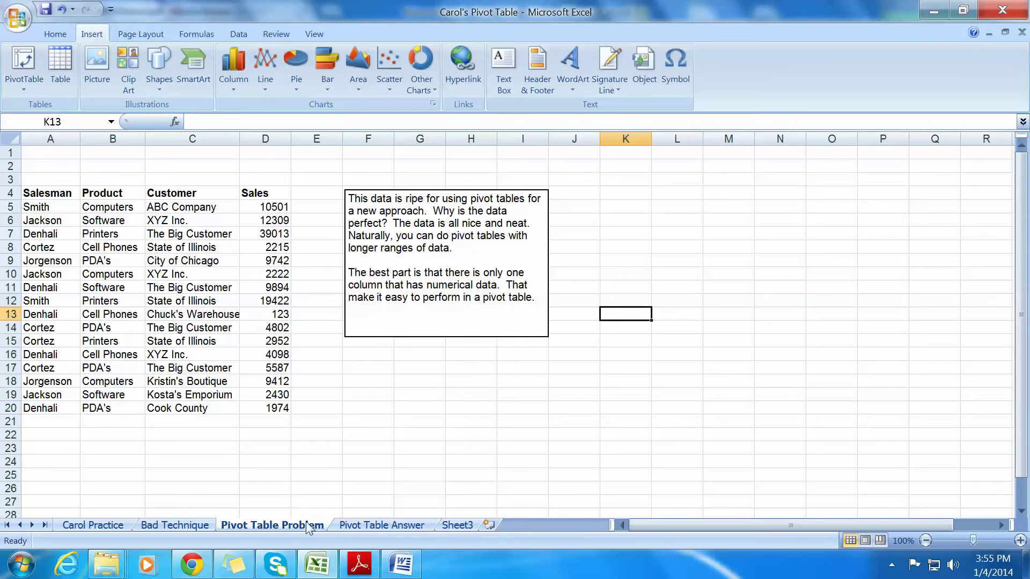
{"action": "left_click", "coordinate": [350, 527]}
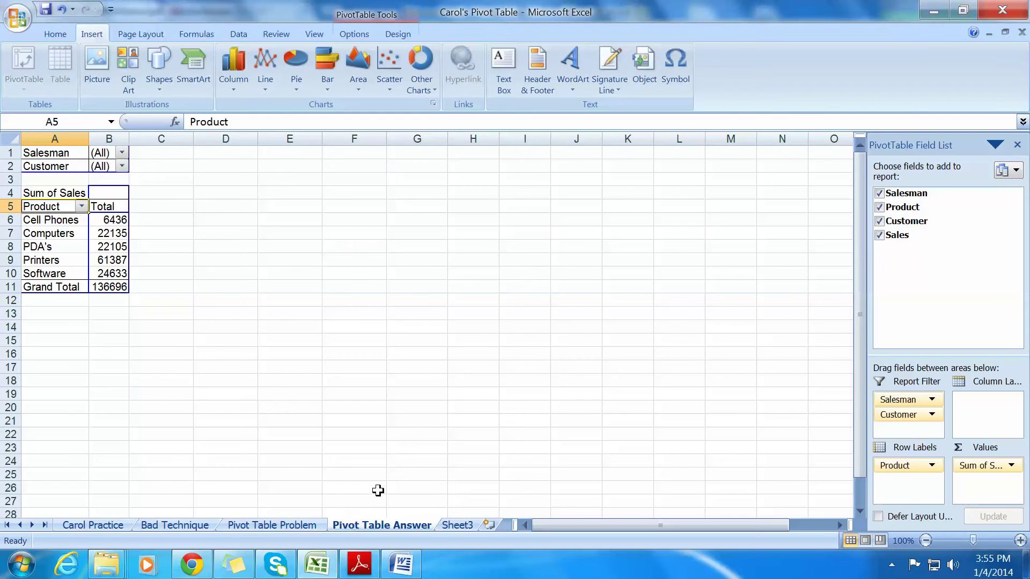
{"action": "left_click", "coordinate": [292, 527]}
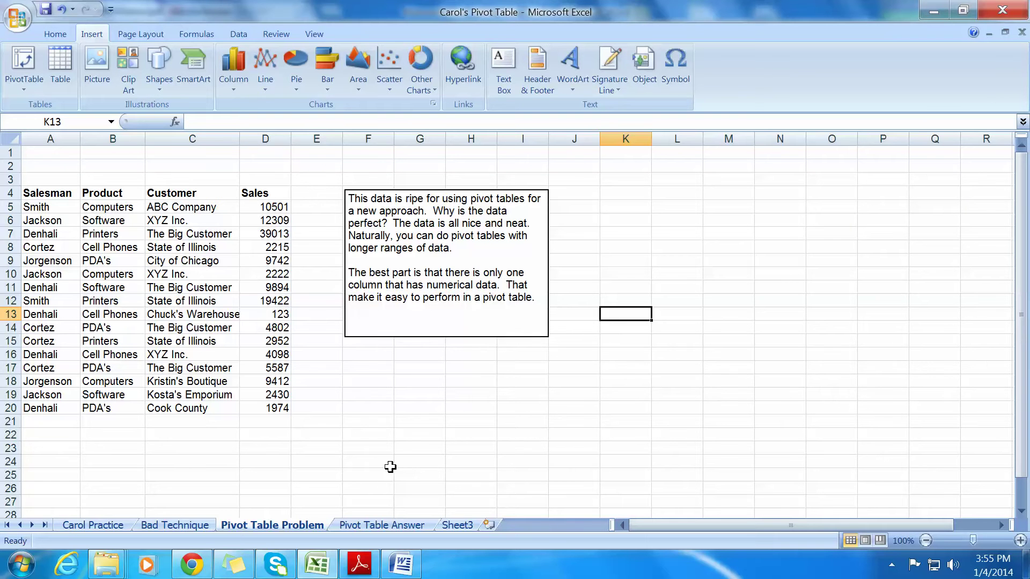
{"action": "left_click", "coordinate": [375, 526]}
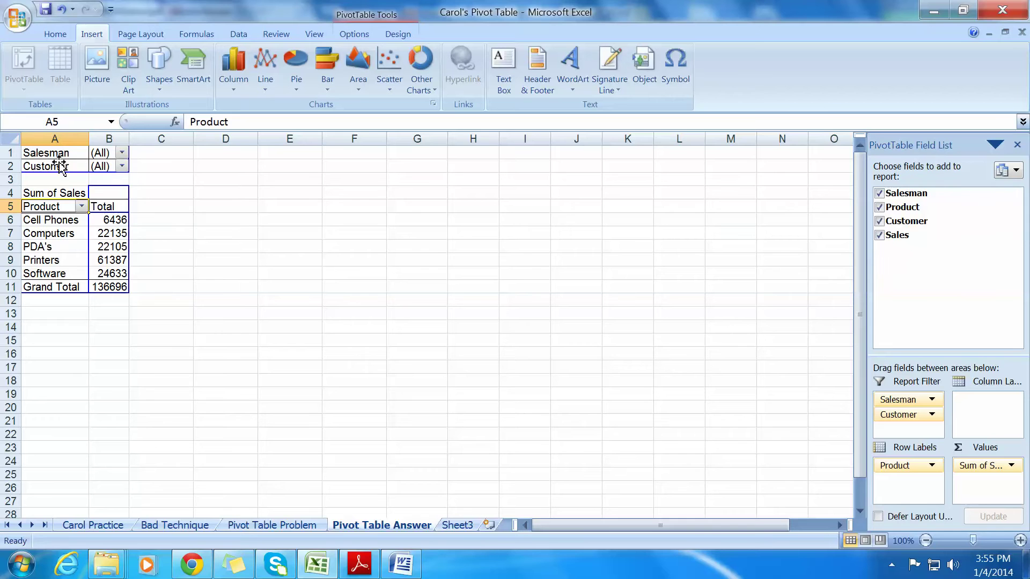
Step: Pivot Salesman into the column labels and Customer into the row labels, and return both fields to the report filter
{"action": "left_click_drag", "start_coordinate": [56, 155], "coordinate": [103, 199]}
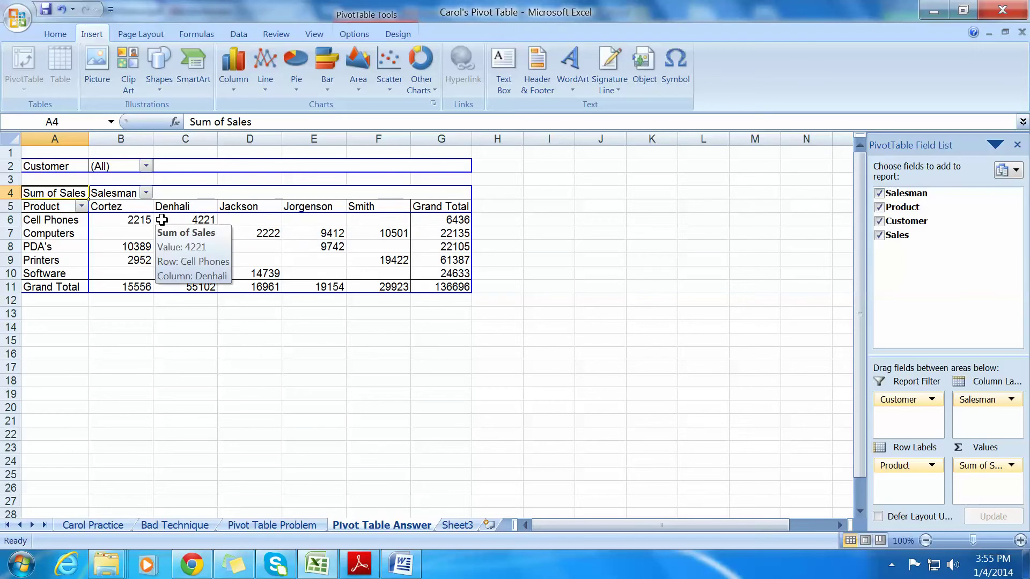
{"action": "left_click", "coordinate": [54, 167]}
{"action": "left_click_drag", "start_coordinate": [56, 171], "coordinate": [51, 215]}
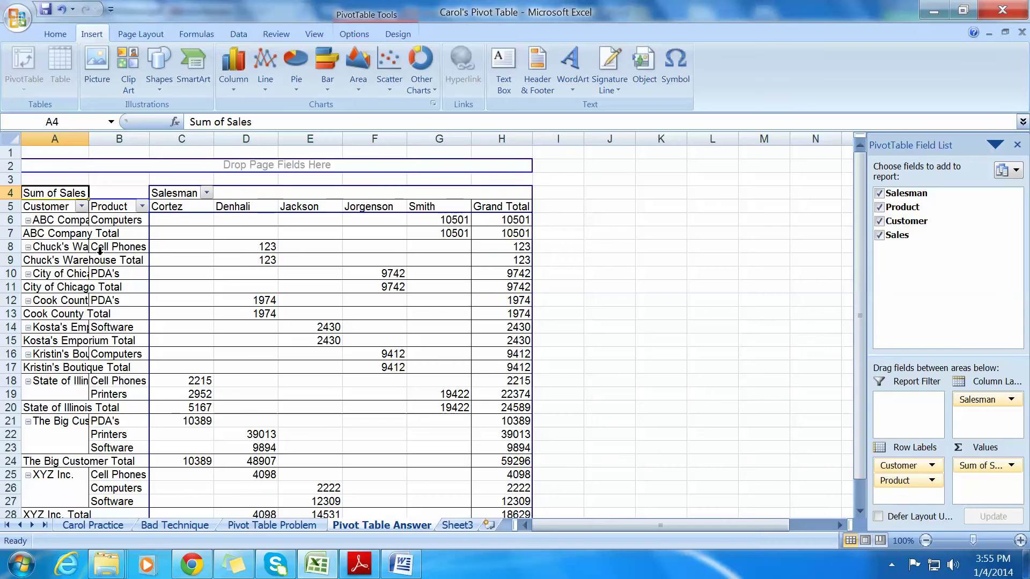
{"action": "left_click_drag", "start_coordinate": [57, 209], "coordinate": [47, 164]}
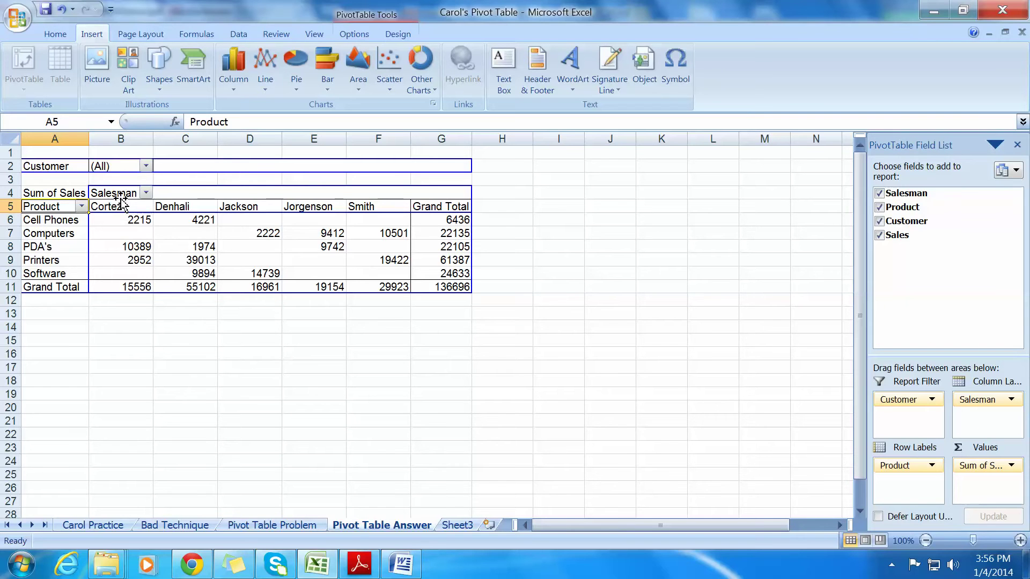
{"action": "left_click_drag", "start_coordinate": [121, 198], "coordinate": [73, 203]}
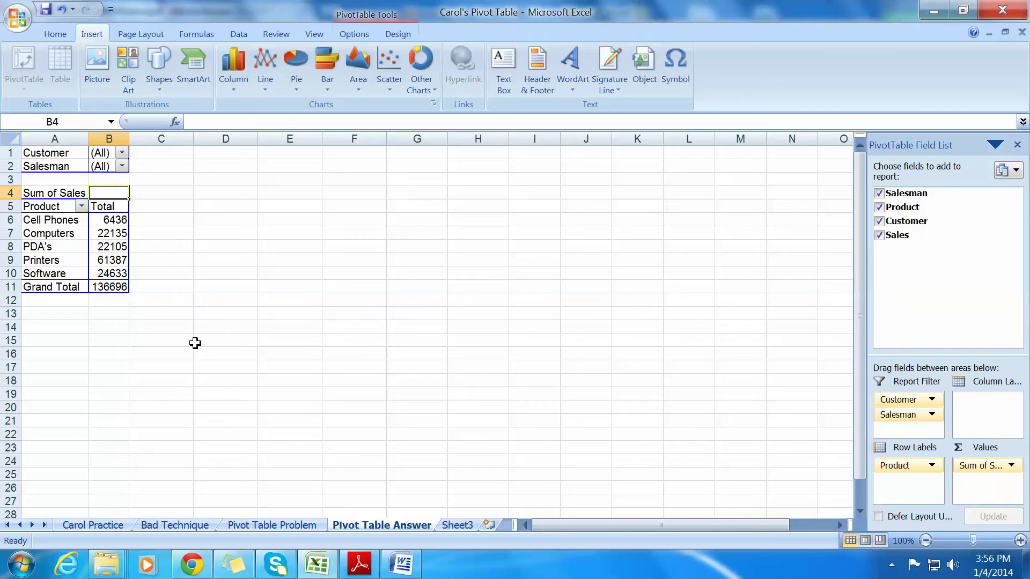
Step: Try Customer as the pivot table's column labels and return it to the report filter below Salesman
{"action": "left_click_drag", "start_coordinate": [48, 151], "coordinate": [101, 196]}
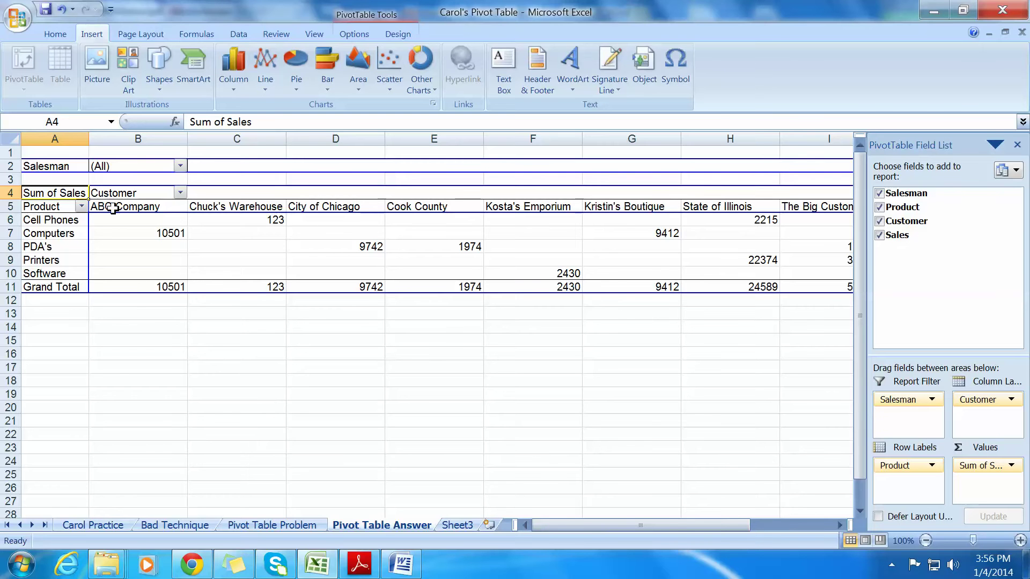
{"action": "left_click_drag", "start_coordinate": [122, 195], "coordinate": [62, 176]}
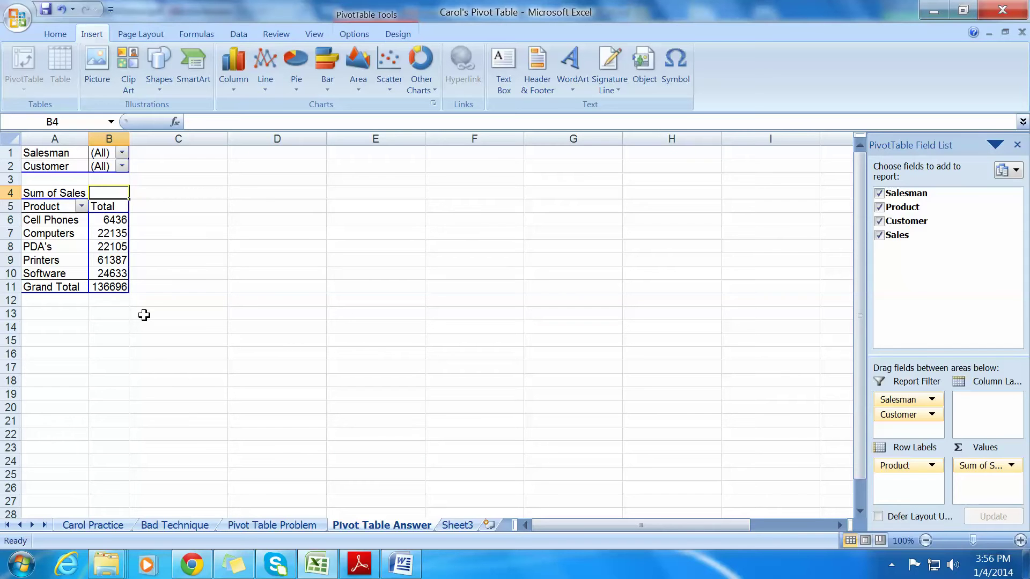
Step: Return to the Pivot Table Problem sheet and switch to Word to read the ebook note in the Quick Demo section
{"action": "left_click", "coordinate": [257, 527]}
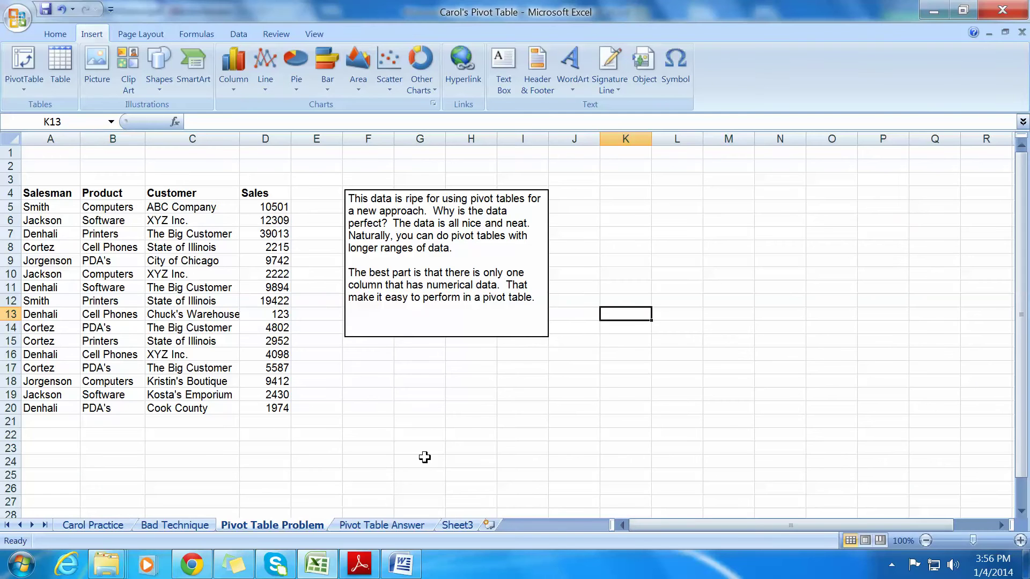
{"action": "left_click", "coordinate": [408, 567]}
{"action": "left_click", "coordinate": [677, 321]}
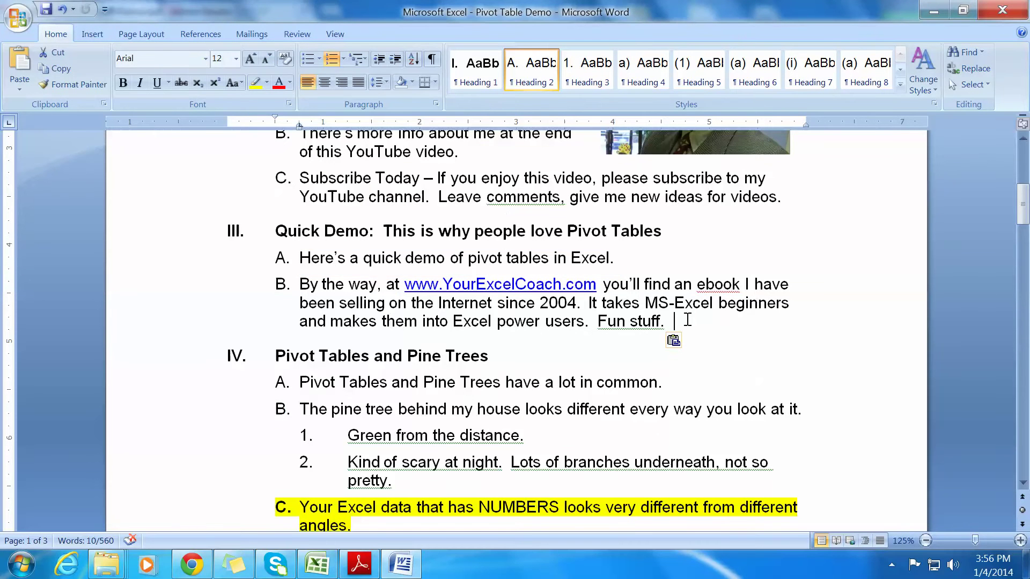
{"action": "left_click_drag", "start_coordinate": [677, 321], "coordinate": [304, 288]}
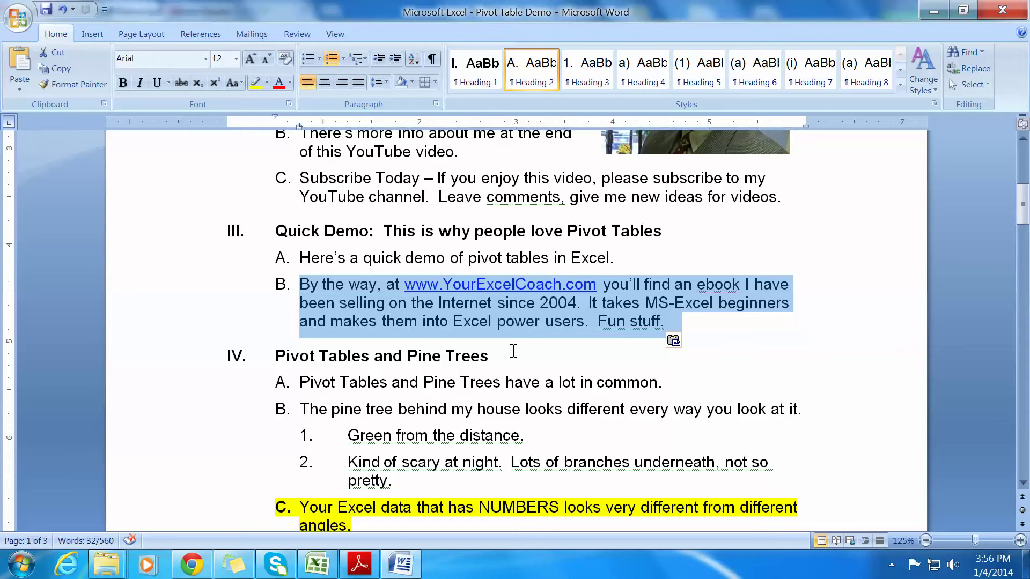
Step: Go through the Pivot Tables and Pine Trees section point by point, dismissing the Windows color scheme message
{"action": "left_click_drag", "start_coordinate": [491, 355], "coordinate": [294, 365]}
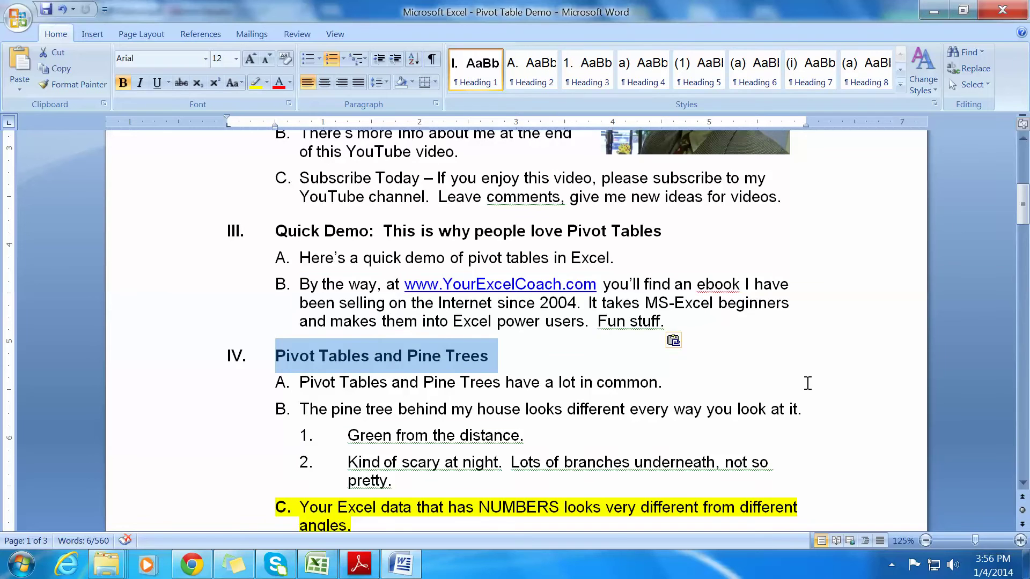
{"action": "scroll", "coordinate": [848, 359], "scroll_direction": "down", "scroll_amount": 3}
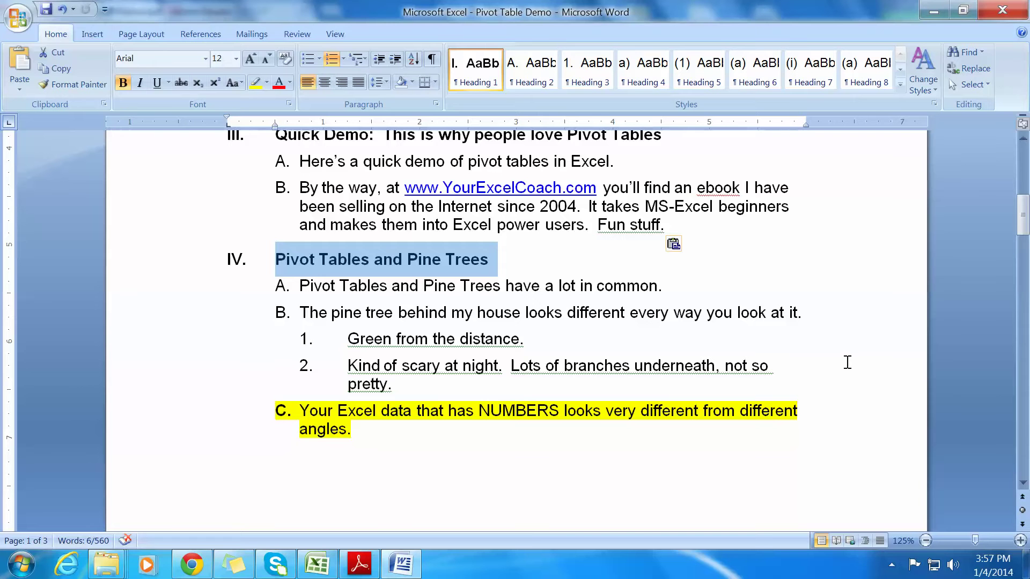
{"action": "left_click_drag", "start_coordinate": [670, 286], "coordinate": [310, 292]}
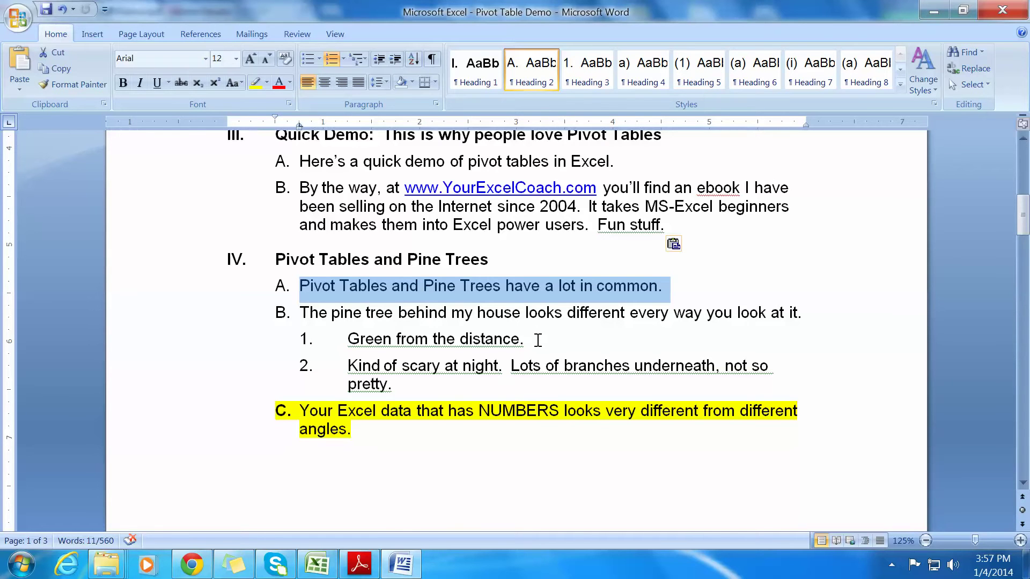
{"action": "left_click_drag", "start_coordinate": [536, 339], "coordinate": [347, 338]}
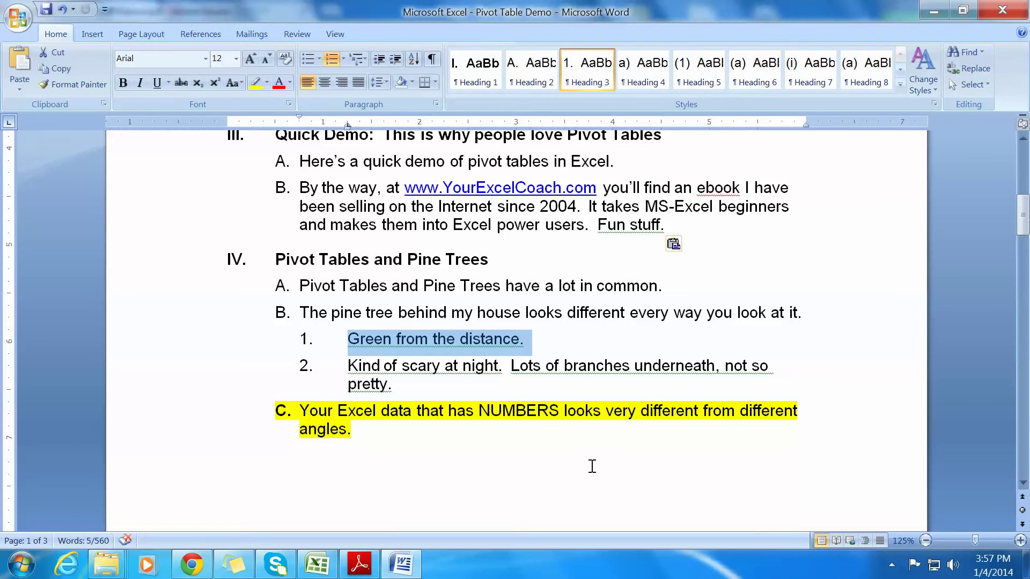
{"action": "triple_click", "coordinate": [396, 385]}
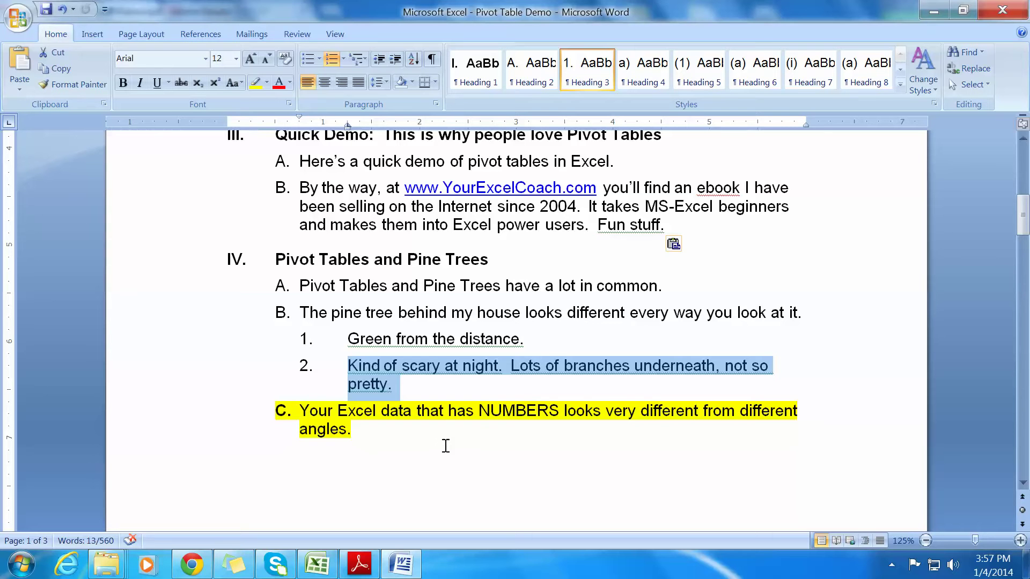
{"action": "triple_click", "coordinate": [359, 429]}
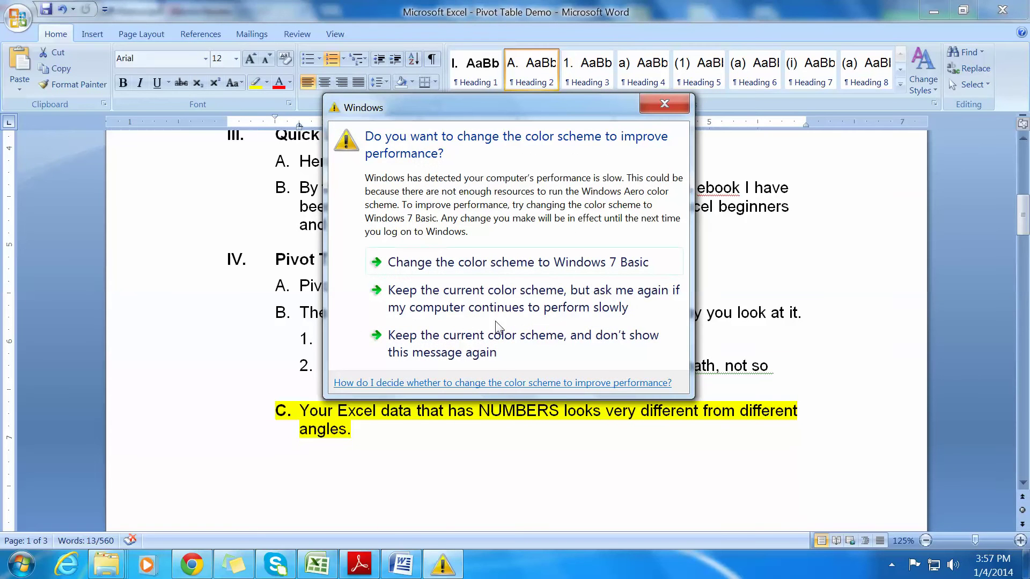
{"action": "left_click", "coordinate": [664, 103]}
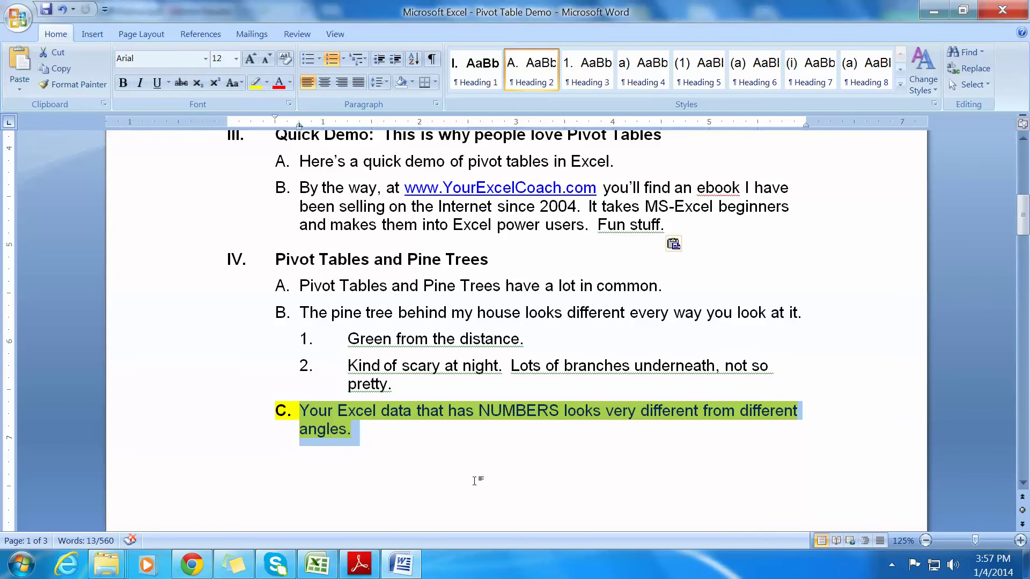
{"action": "left_click", "coordinate": [451, 476]}
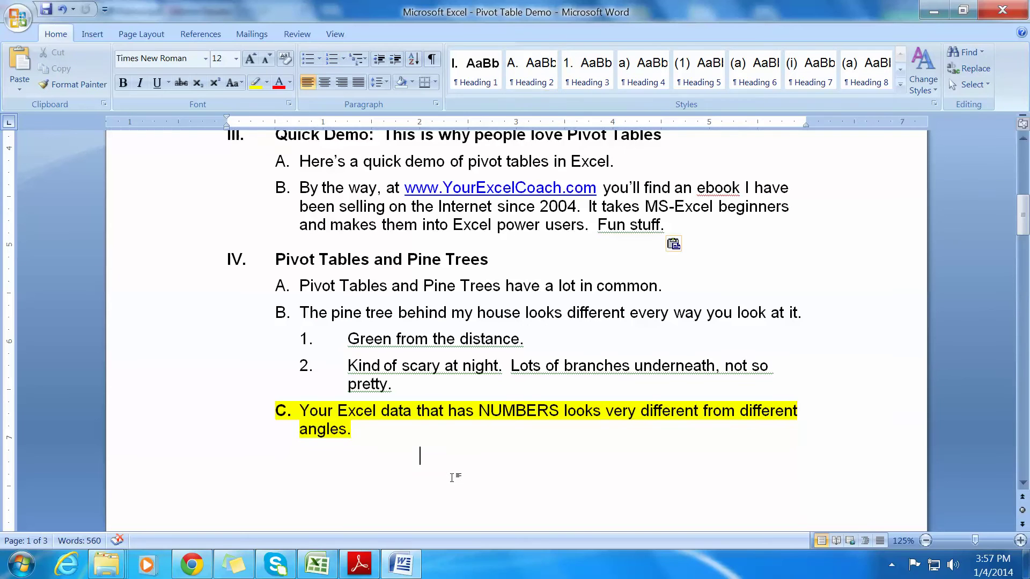
Step: Review section V on whether Excel data is perfect for a pivot table, through the Brief Visit to Excel point
{"action": "scroll", "coordinate": [452, 478], "scroll_direction": "down", "scroll_amount": 3}
{"action": "scroll", "coordinate": [452, 478], "scroll_direction": "down", "scroll_amount": 9}
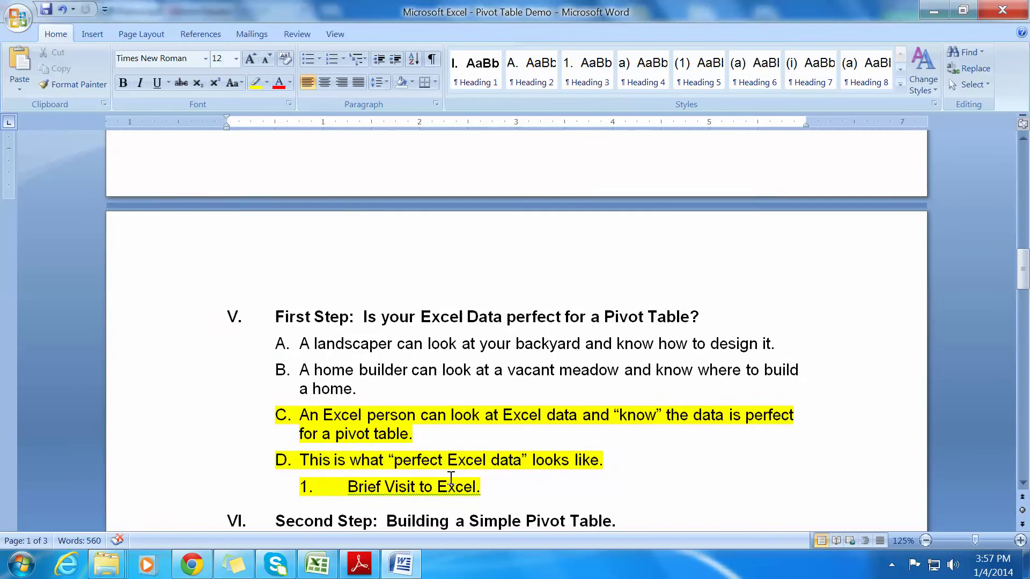
{"action": "left_click_drag", "start_coordinate": [705, 267], "coordinate": [275, 268]}
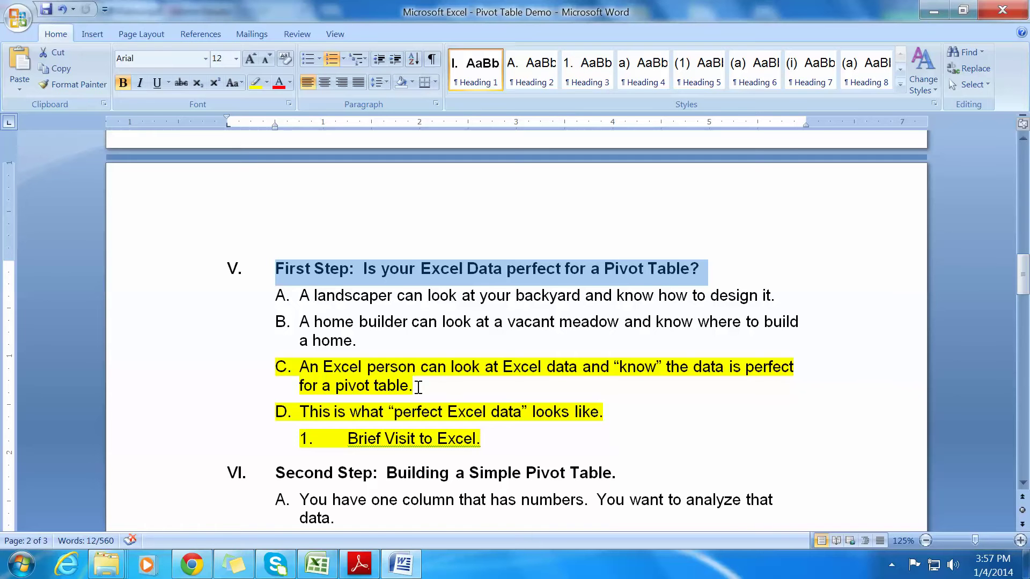
{"action": "left_click_drag", "start_coordinate": [418, 387], "coordinate": [310, 373]}
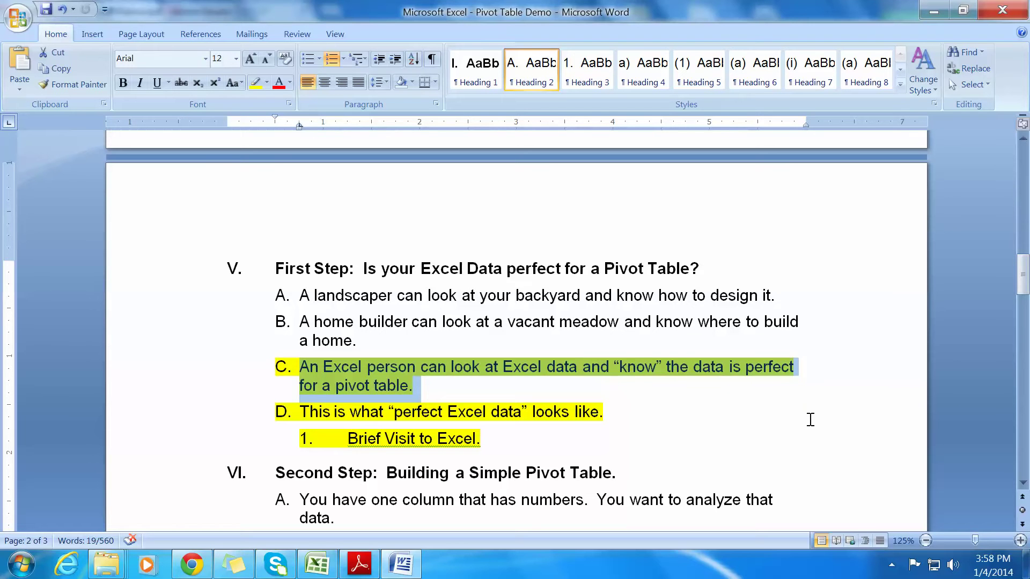
{"action": "left_click_drag", "start_coordinate": [593, 413], "coordinate": [316, 414]}
{"action": "left_click_drag", "start_coordinate": [492, 443], "coordinate": [361, 437]}
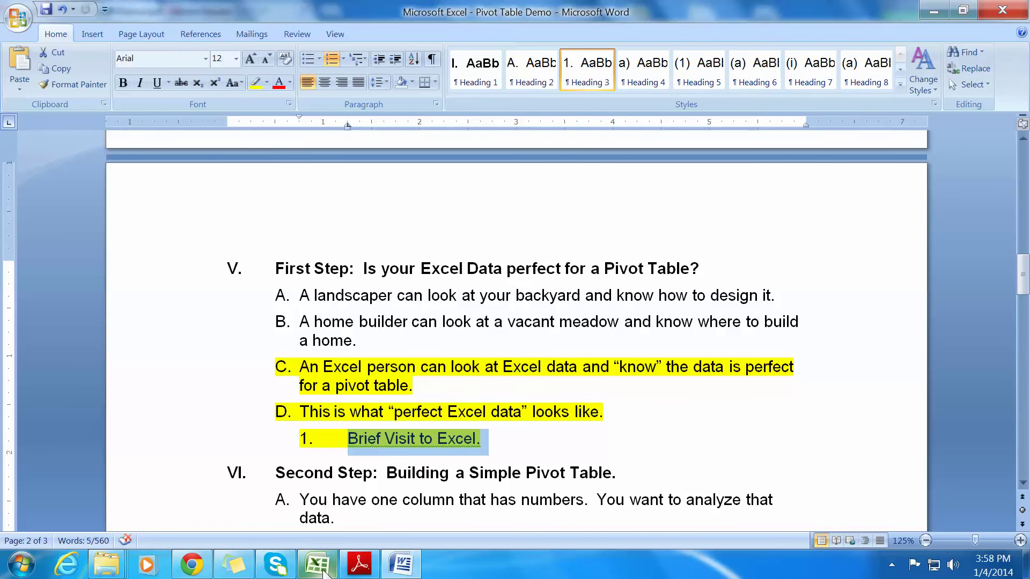
Step: Switch to the Excel workbook and examine the sales data on the Pivot Table Problem sheet
{"action": "left_click", "coordinate": [321, 567]}
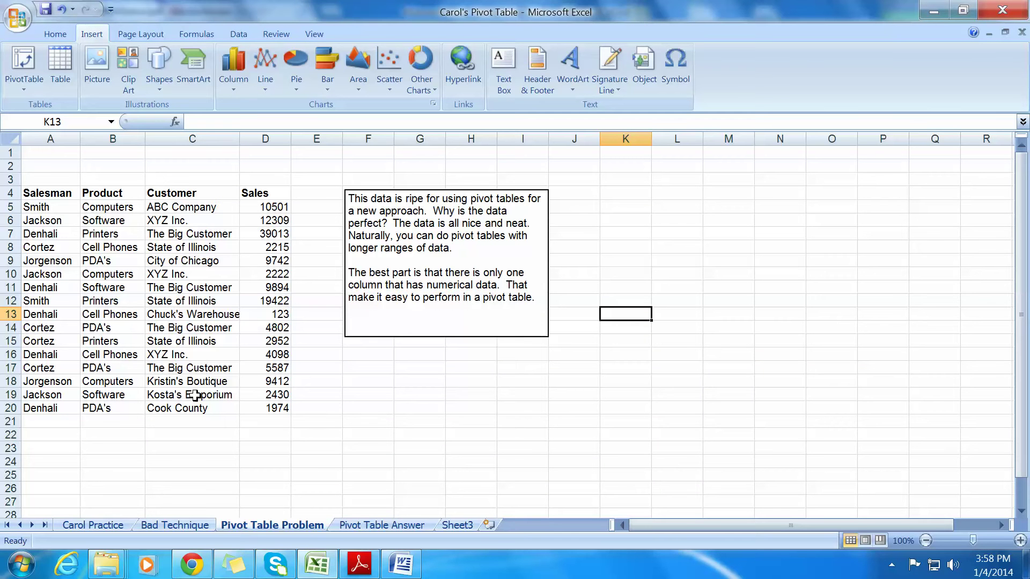
{"action": "left_click", "coordinate": [170, 301]}
{"action": "left_click", "coordinate": [183, 434]}
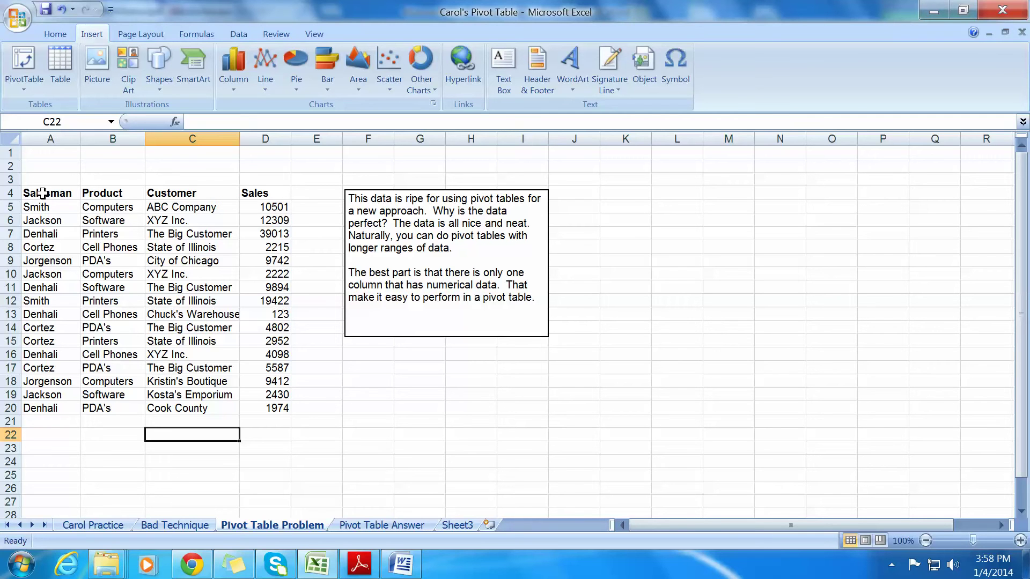
Step: Try inserting a blank row at row 11 of the sales data, and undo the insertion
{"action": "left_click_drag", "start_coordinate": [11, 206], "coordinate": [33, 409]}
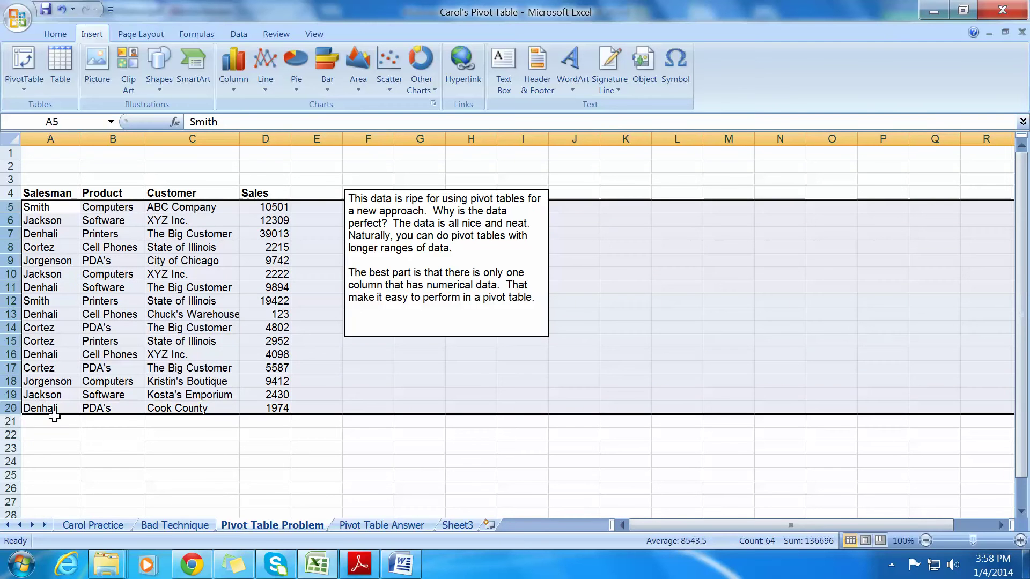
{"action": "left_click", "coordinate": [95, 437]}
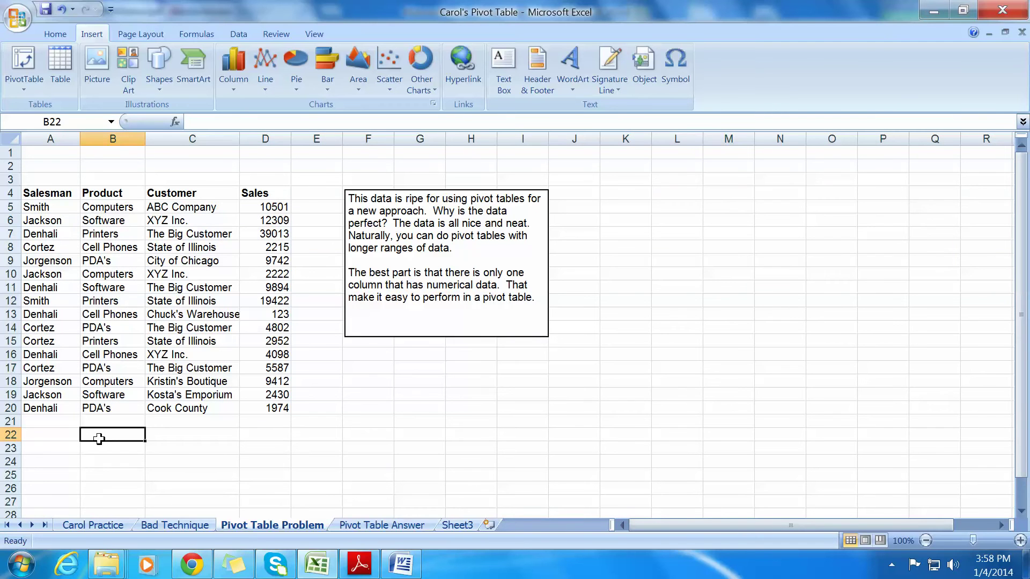
{"action": "right_click", "coordinate": [12, 288]}
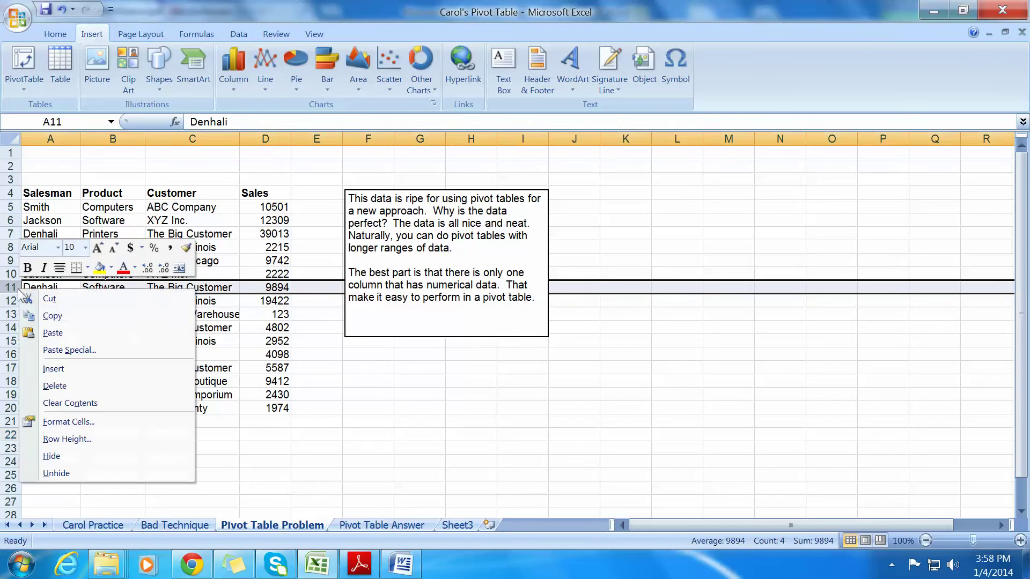
{"action": "left_click", "coordinate": [62, 370]}
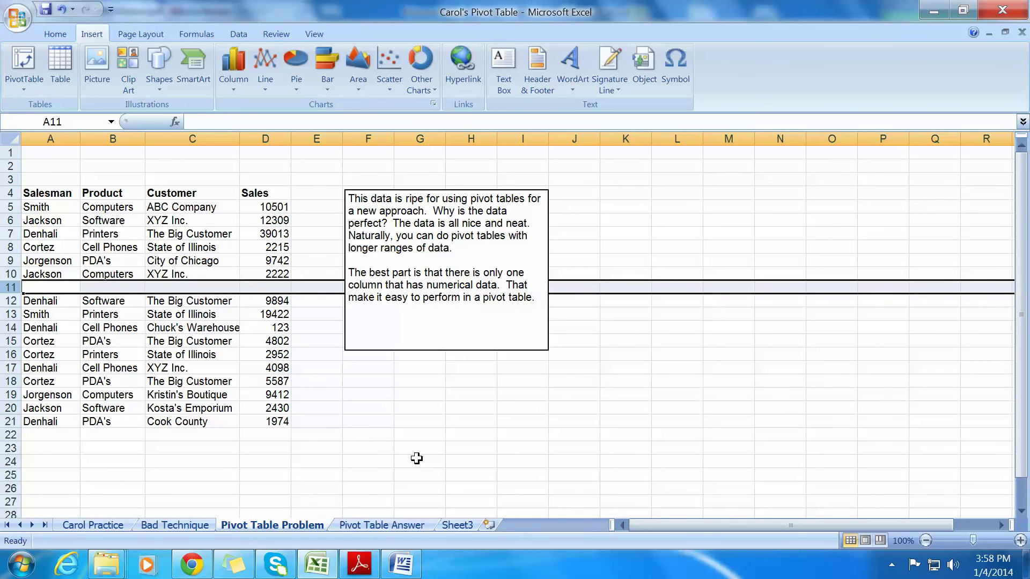
{"action": "key", "text": "ctrl+z"}
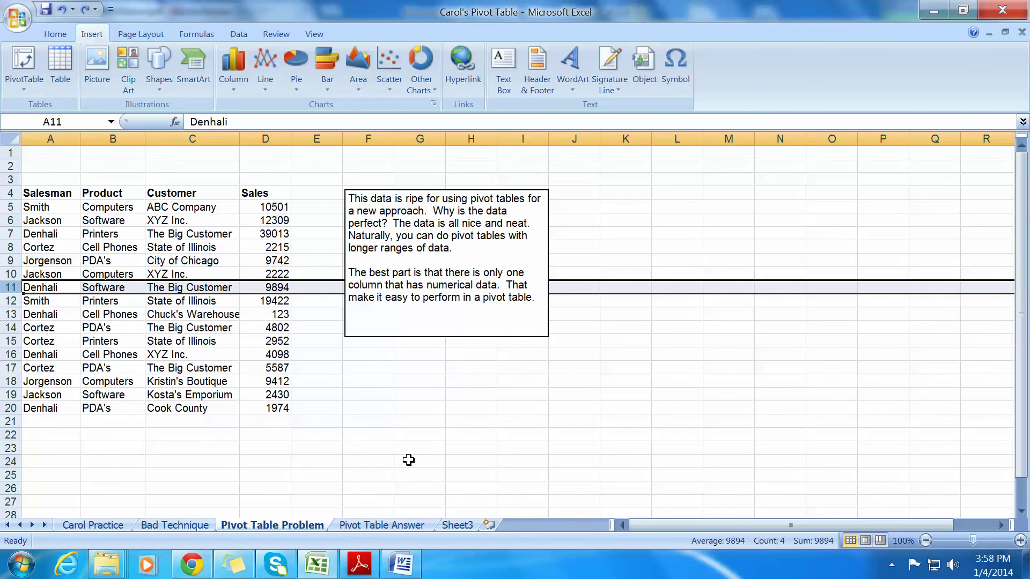
{"action": "left_click", "coordinate": [360, 464]}
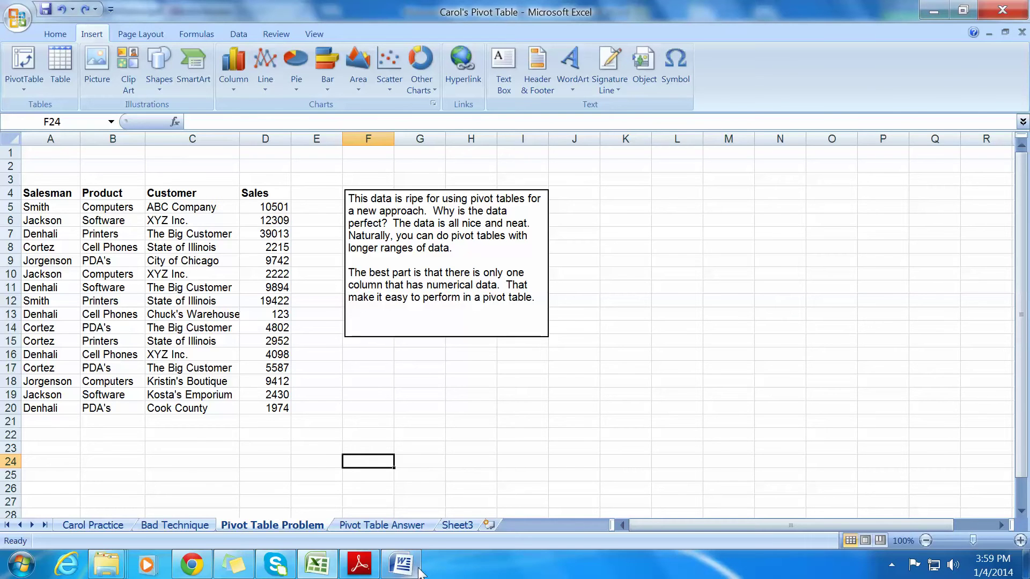
Step: Switch to Word and review section VI on building a simple pivot table, covering points A to C
{"action": "left_click", "coordinate": [401, 564]}
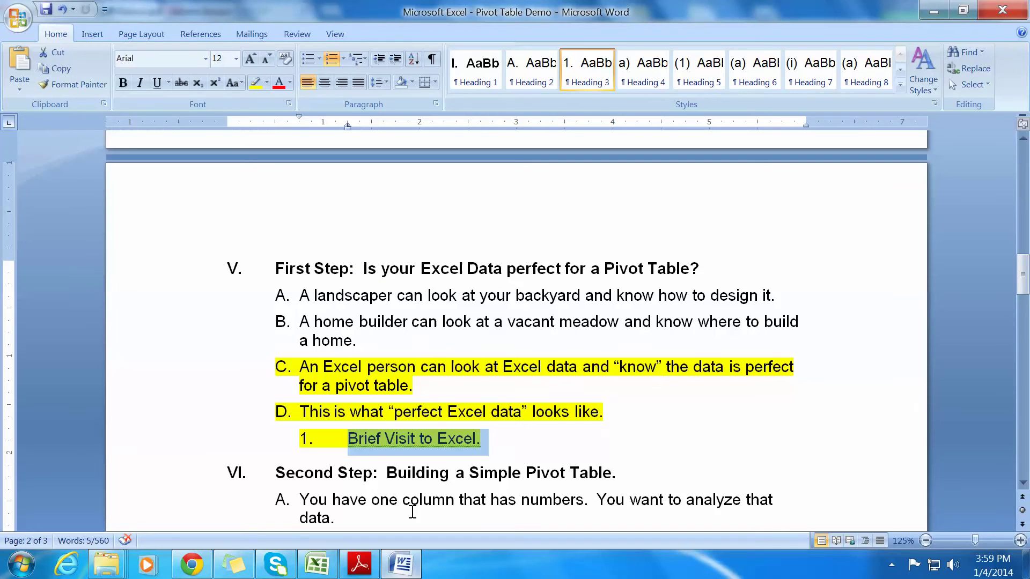
{"action": "left_click", "coordinate": [502, 435]}
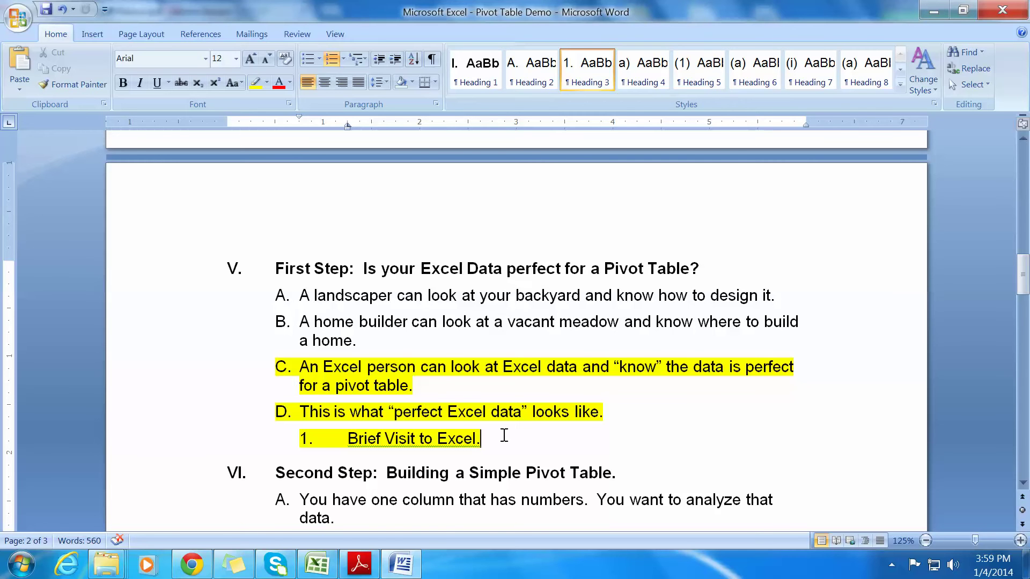
{"action": "scroll", "coordinate": [526, 418], "scroll_direction": "down", "scroll_amount": 3}
{"action": "left_click_drag", "start_coordinate": [629, 330], "coordinate": [290, 333]}
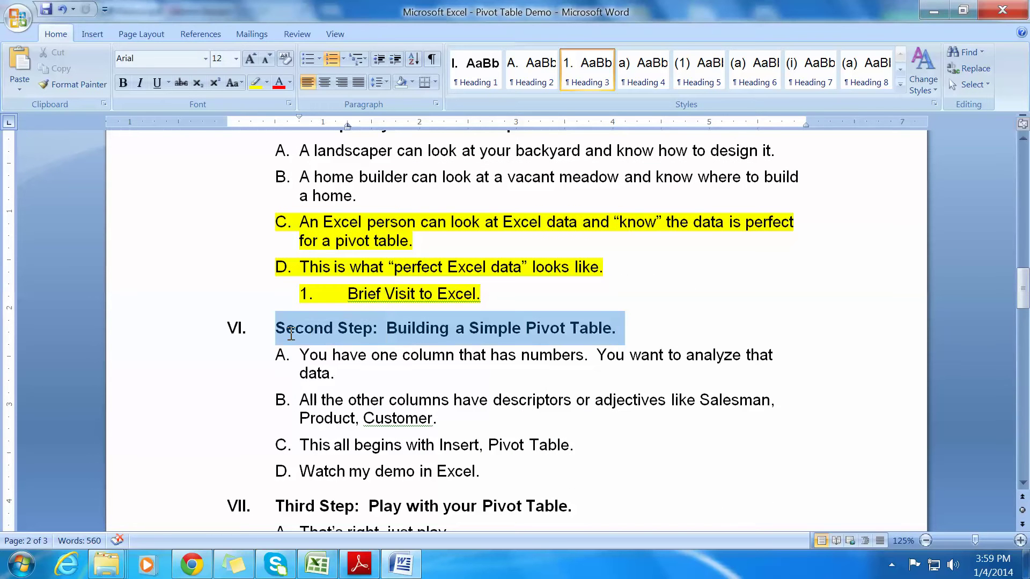
{"action": "left_click", "coordinate": [349, 377]}
{"action": "left_click_drag", "start_coordinate": [349, 377], "coordinate": [309, 360]}
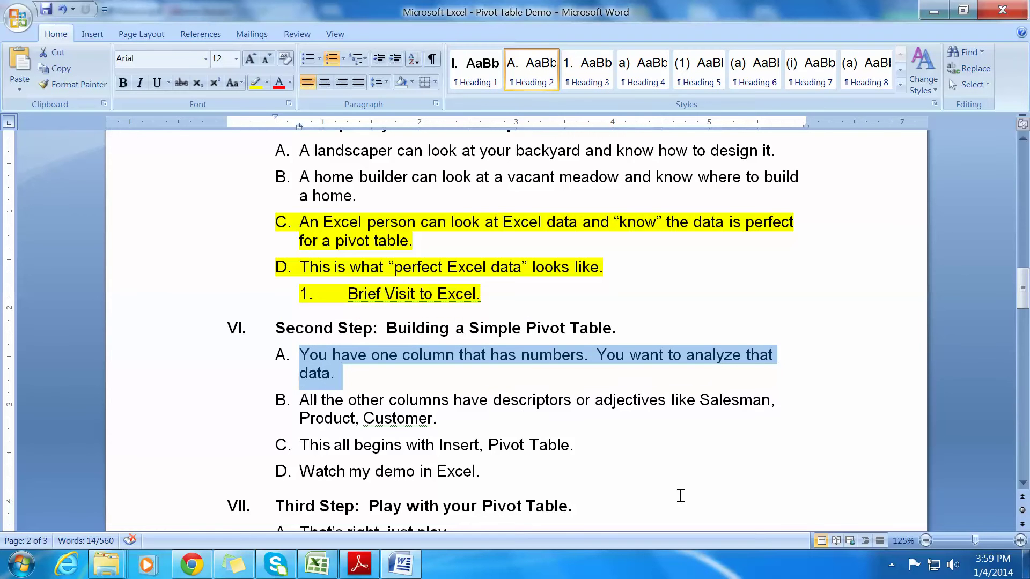
{"action": "left_click_drag", "start_coordinate": [453, 416], "coordinate": [310, 400]}
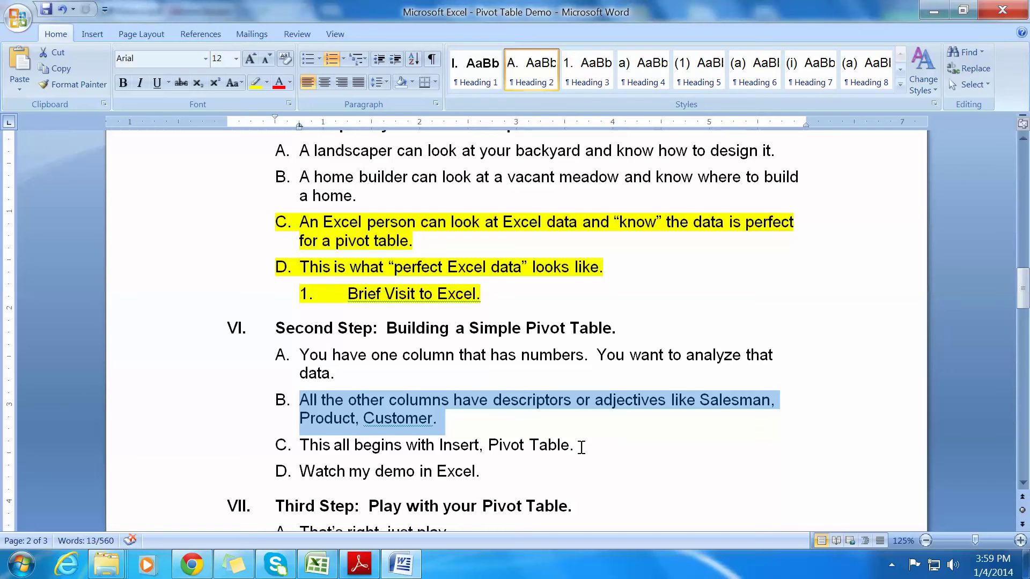
{"action": "left_click_drag", "start_coordinate": [578, 445], "coordinate": [304, 444]}
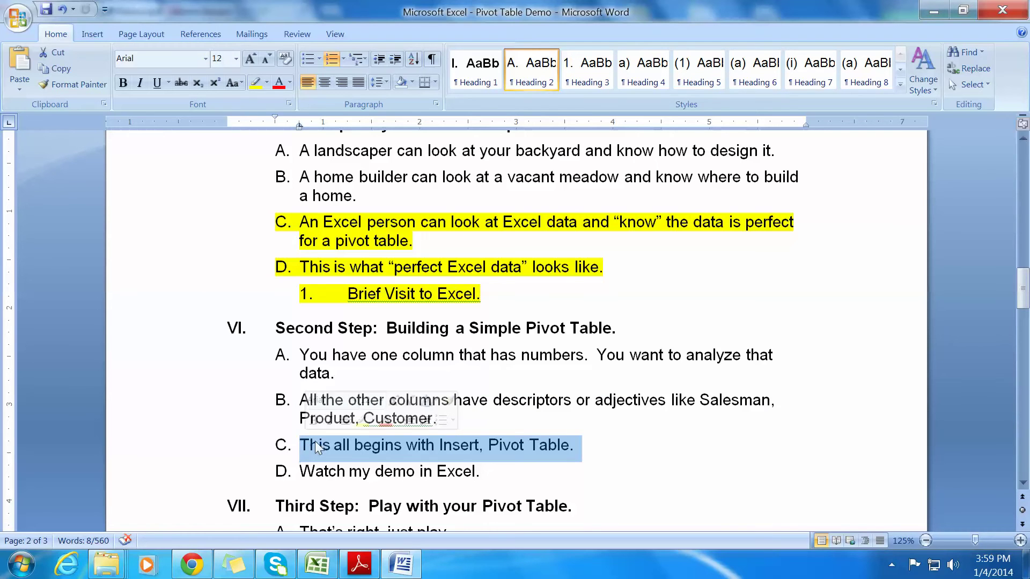
{"action": "left_click", "coordinate": [575, 447]}
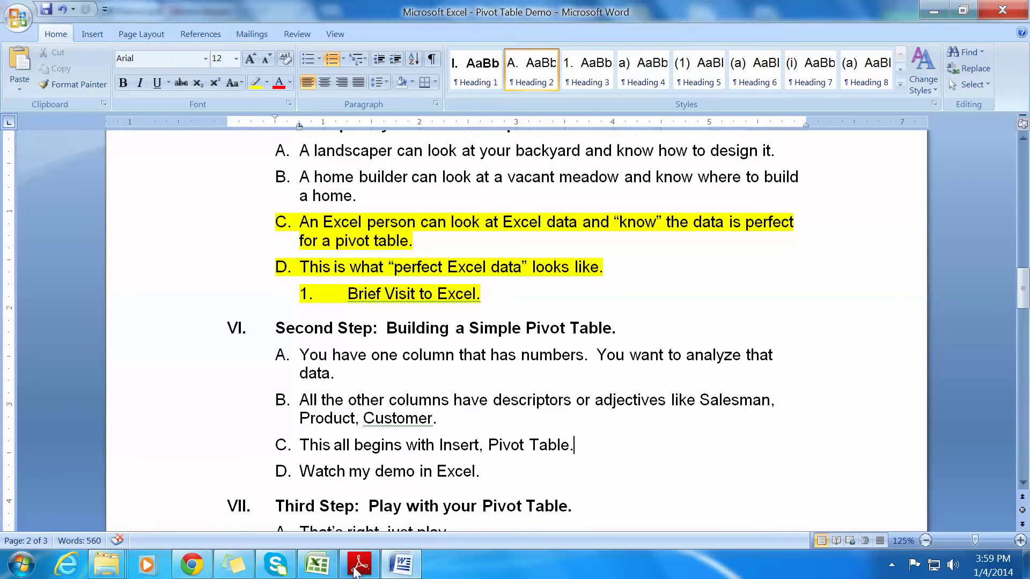
Step: Switch to Excel and create a pivot table on a new worksheet from range A4:D20 of the Pivot Table Problem sheet
{"action": "left_click", "coordinate": [316, 564]}
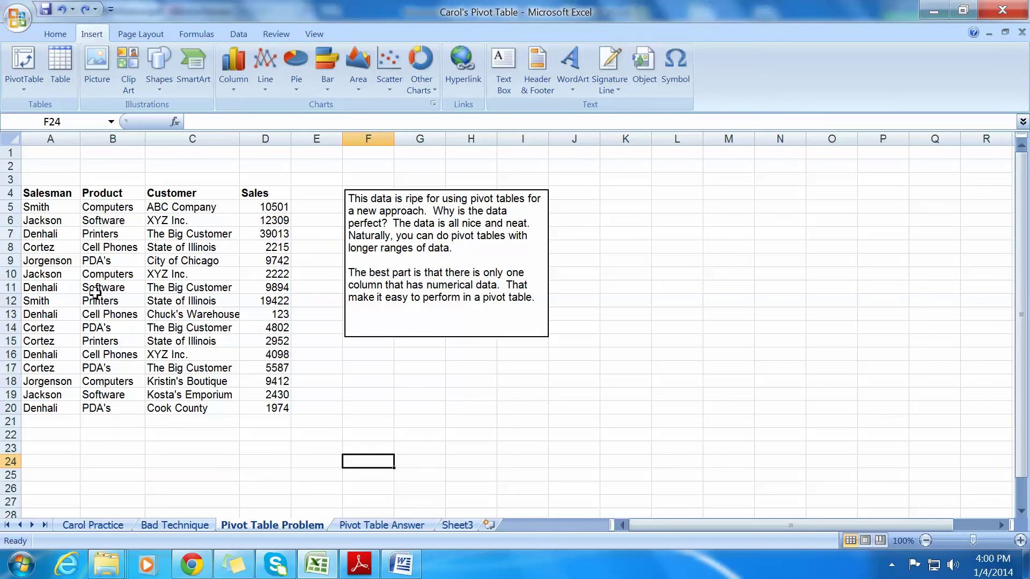
{"action": "left_click", "coordinate": [104, 276]}
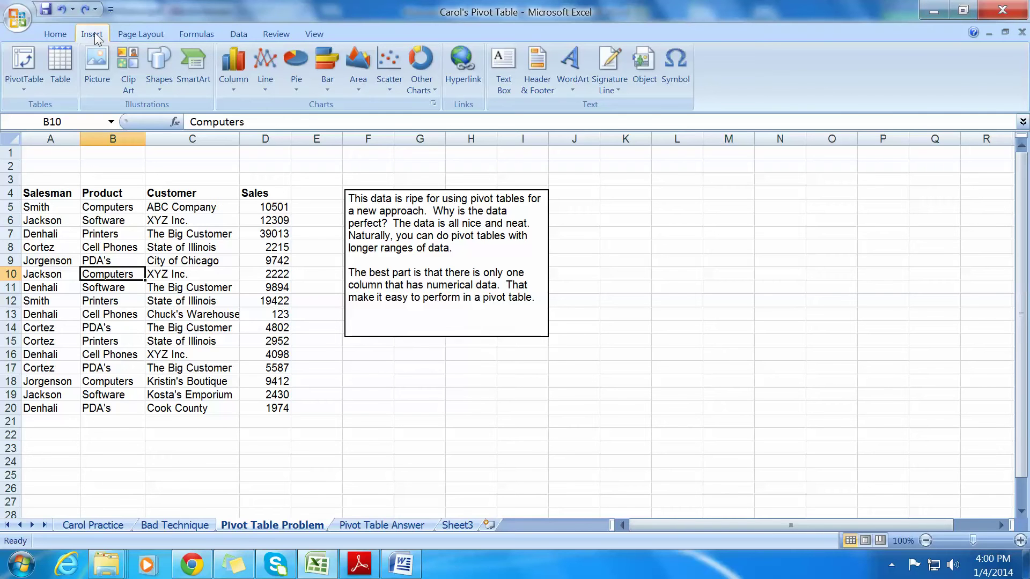
{"action": "left_click", "coordinate": [22, 62]}
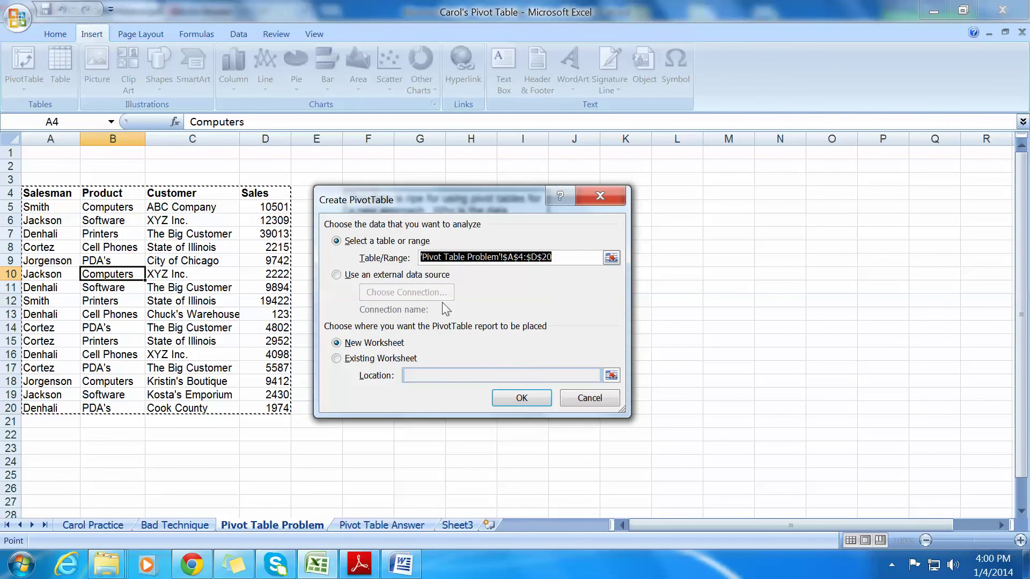
{"action": "left_click_drag", "start_coordinate": [503, 199], "coordinate": [535, 191]}
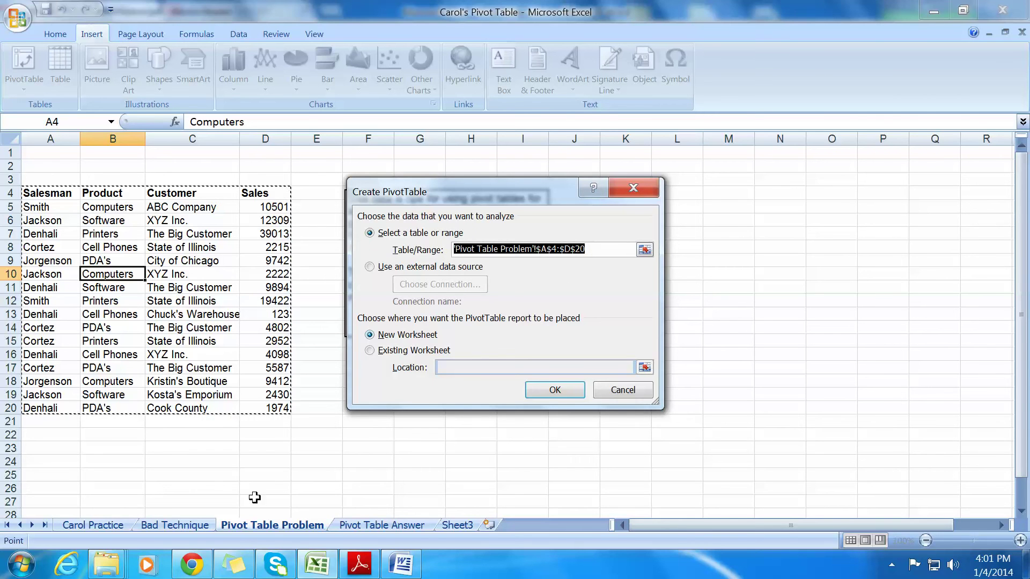
{"action": "left_click", "coordinate": [563, 394]}
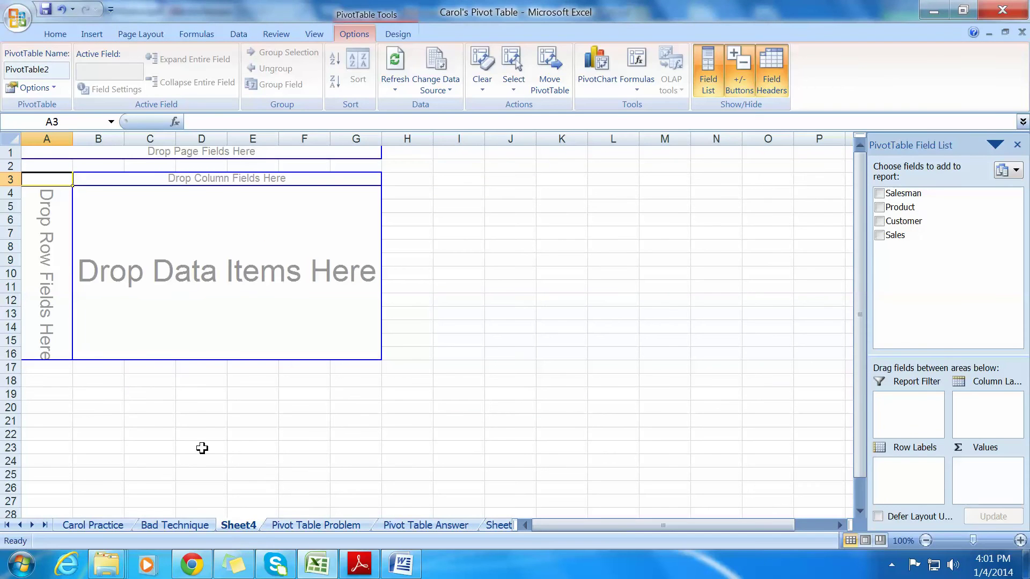
Step: Rename the new pivot table worksheet to match the workbook's file name, and save the workbook
{"action": "left_click", "coordinate": [248, 528]}
{"action": "double_click", "coordinate": [236, 525]}
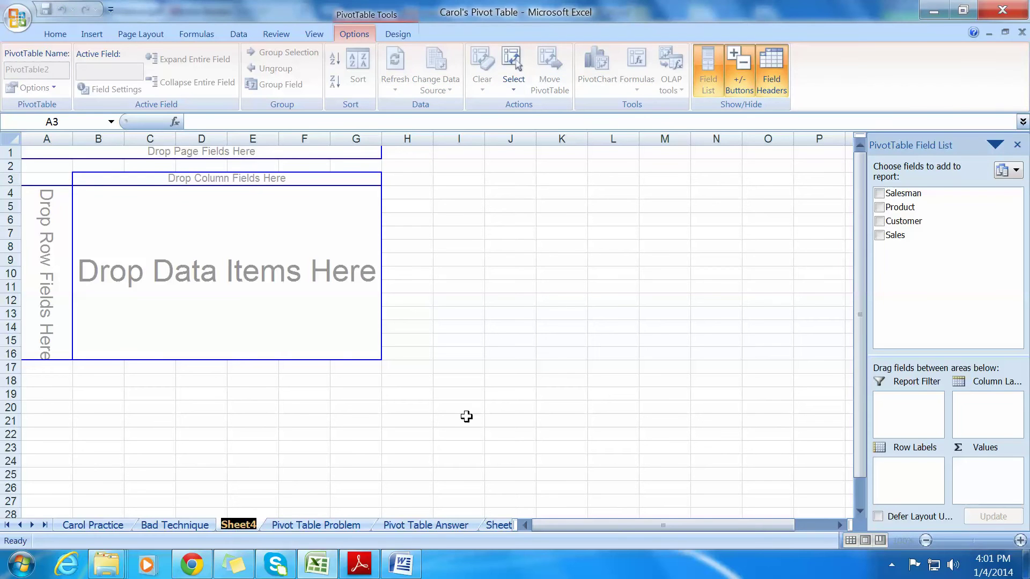
{"action": "type", "text": "Carol"}
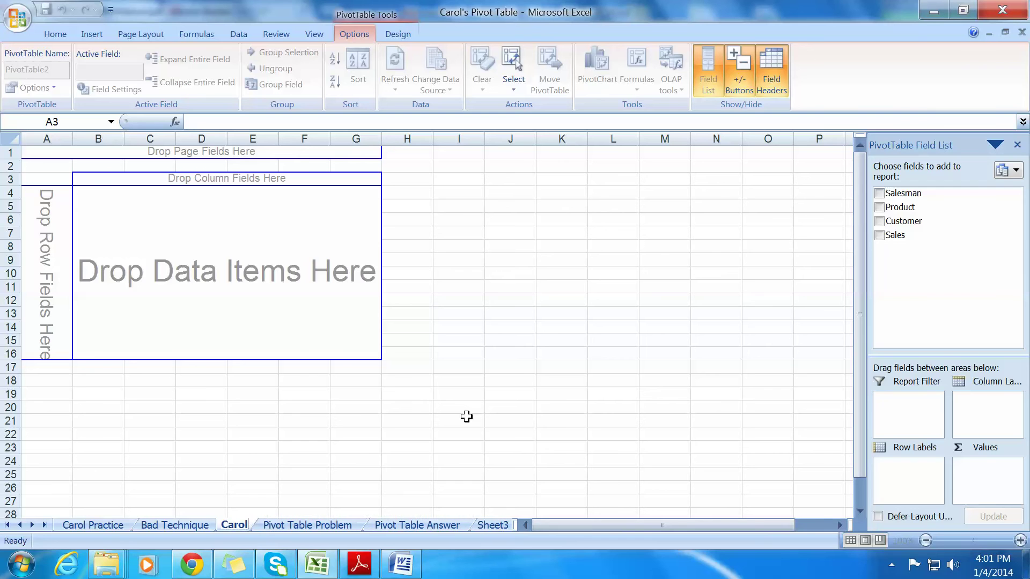
{"action": "type", "text": "'s Pivot Table"}
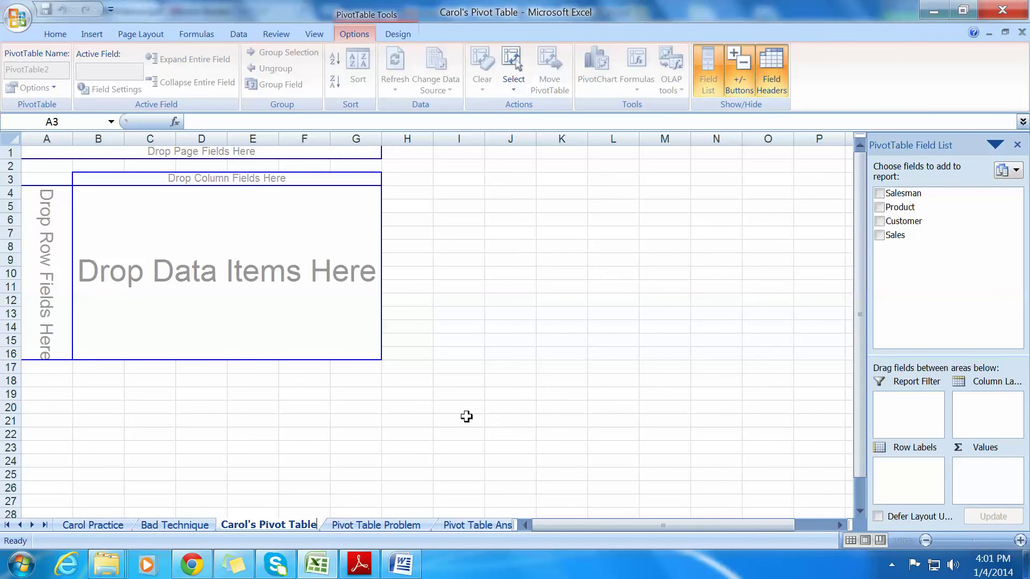
{"action": "left_click", "coordinate": [466, 417]}
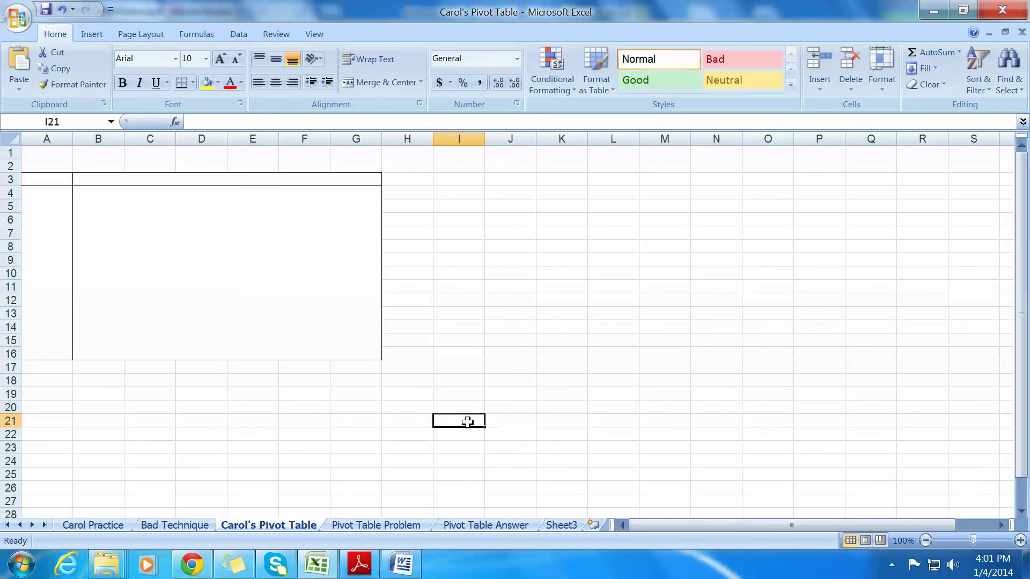
{"action": "left_click", "coordinate": [24, 23]}
{"action": "left_click", "coordinate": [46, 119]}
Step: Examine how the field list depends on selecting inside or outside the pivot area, and compare its fields with the Pivot Table Problem columns
{"action": "left_click", "coordinate": [209, 284]}
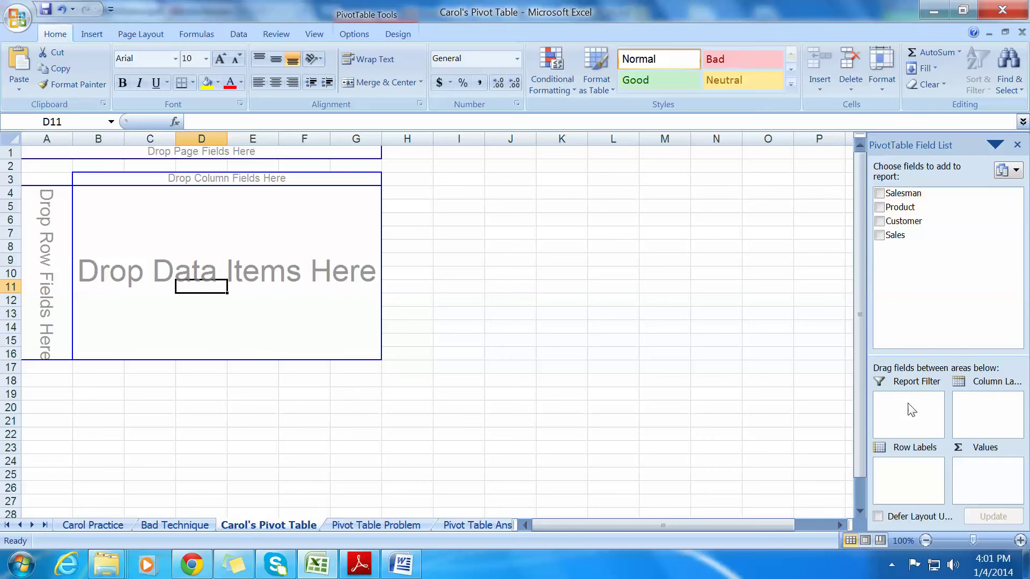
{"action": "left_click", "coordinate": [507, 407]}
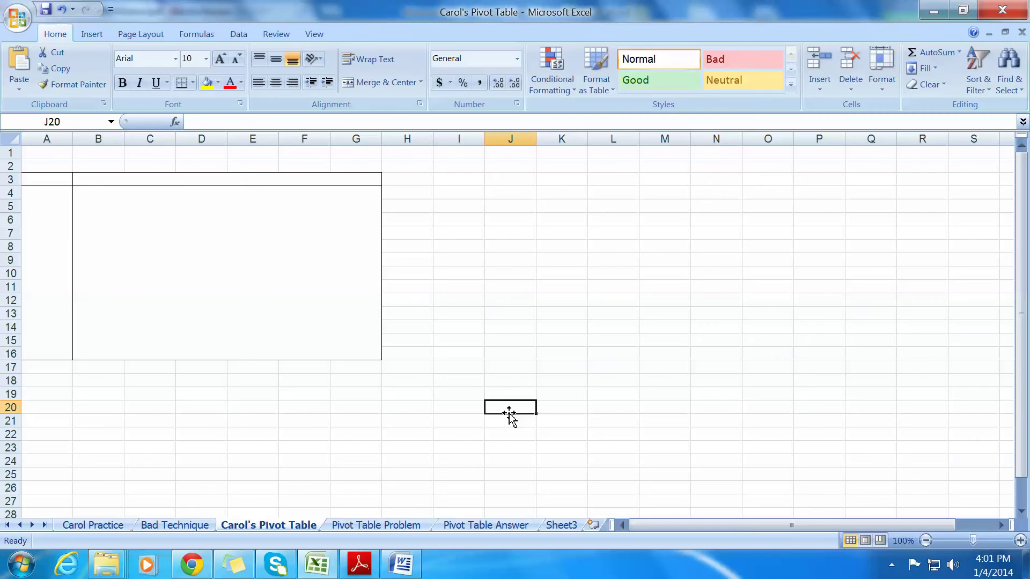
{"action": "left_click", "coordinate": [210, 269]}
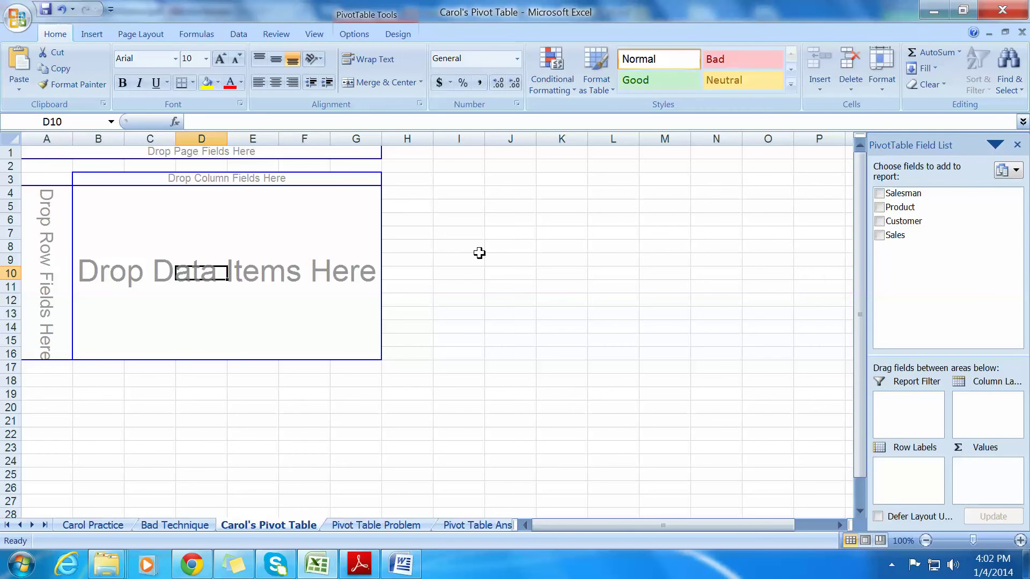
{"action": "left_click", "coordinate": [352, 527]}
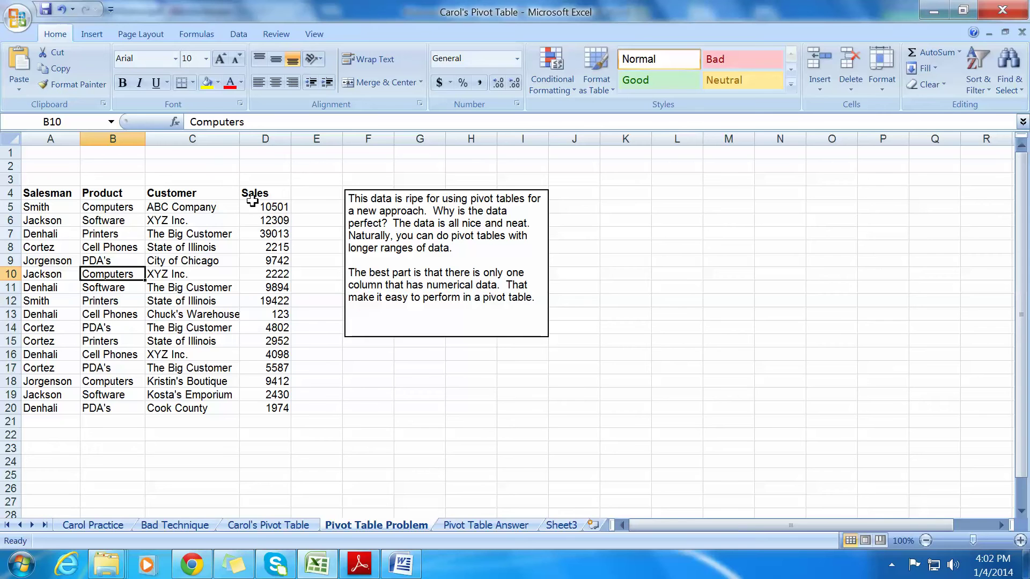
{"action": "left_click", "coordinate": [263, 527]}
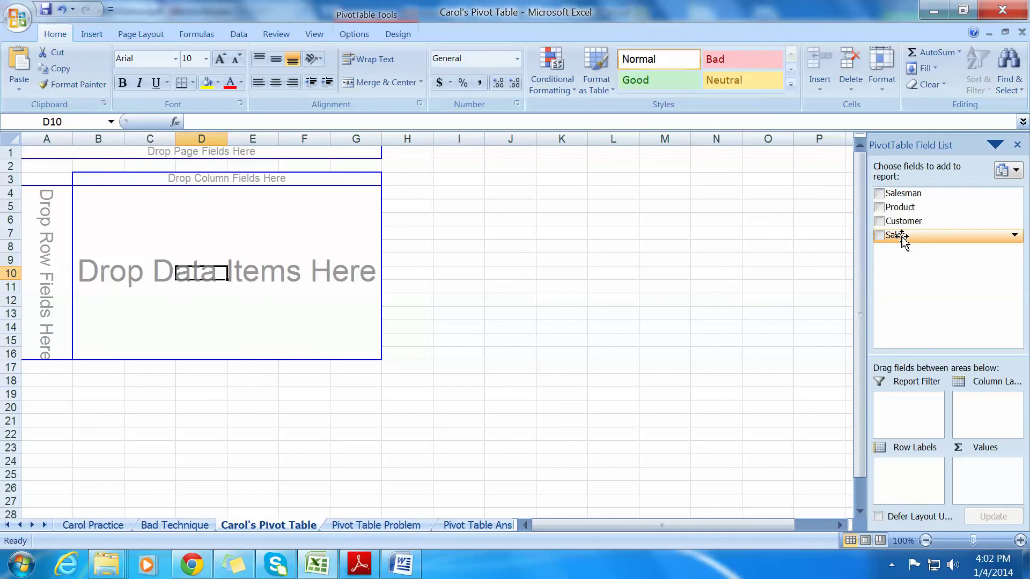
Step: Lay out the pivot table with Sales summed as values, Product as row labels, and Salesman and Customer as report filters
{"action": "left_click_drag", "start_coordinate": [903, 239], "coordinate": [195, 253]}
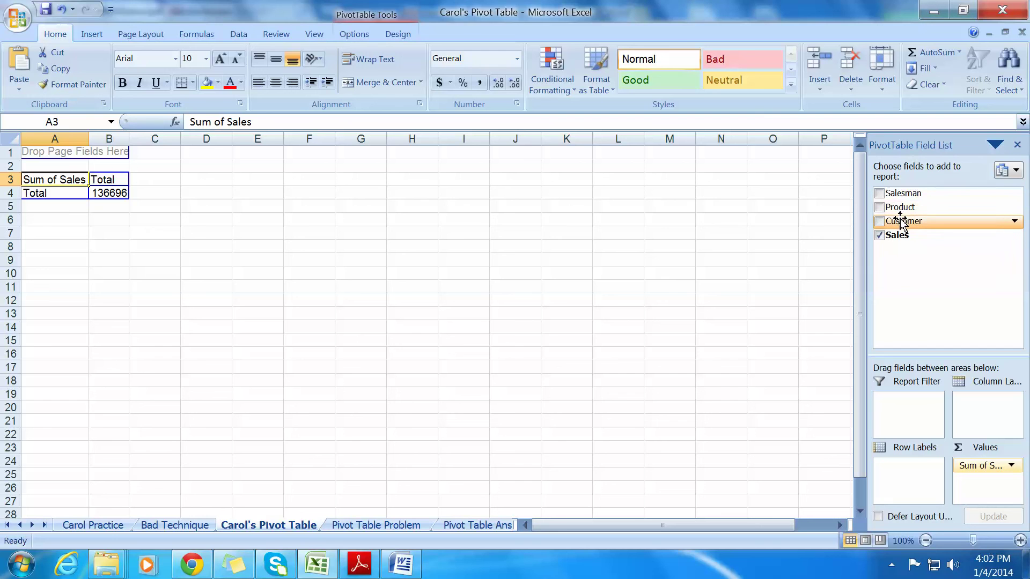
{"action": "left_click_drag", "start_coordinate": [898, 197], "coordinate": [42, 156]}
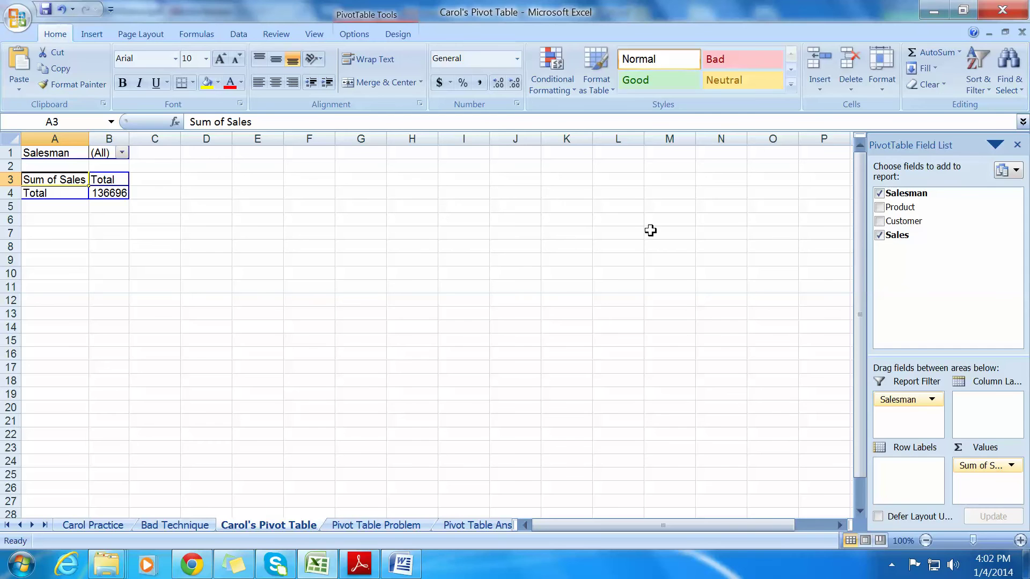
{"action": "left_click", "coordinate": [878, 208]}
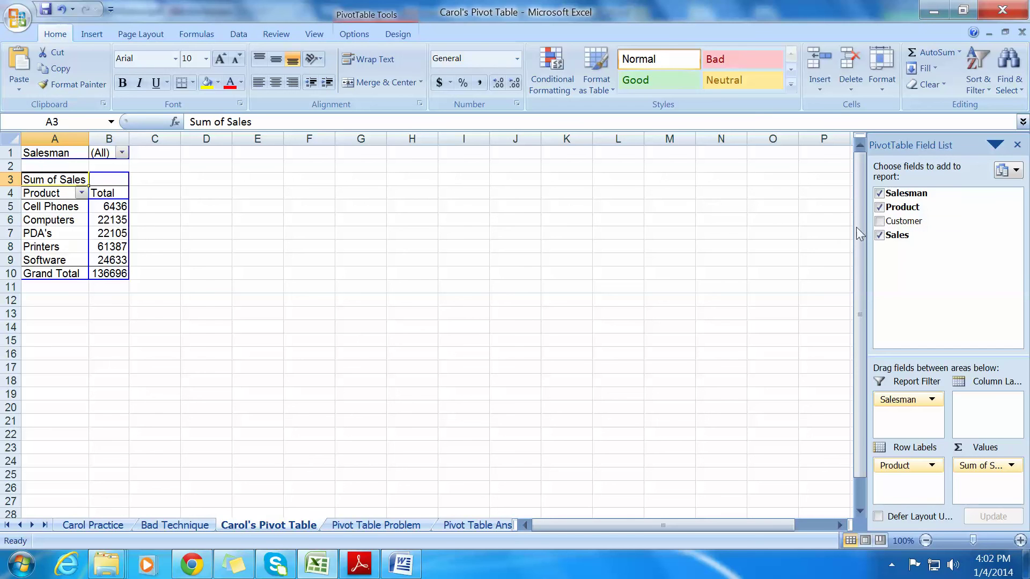
{"action": "left_click", "coordinate": [878, 221]}
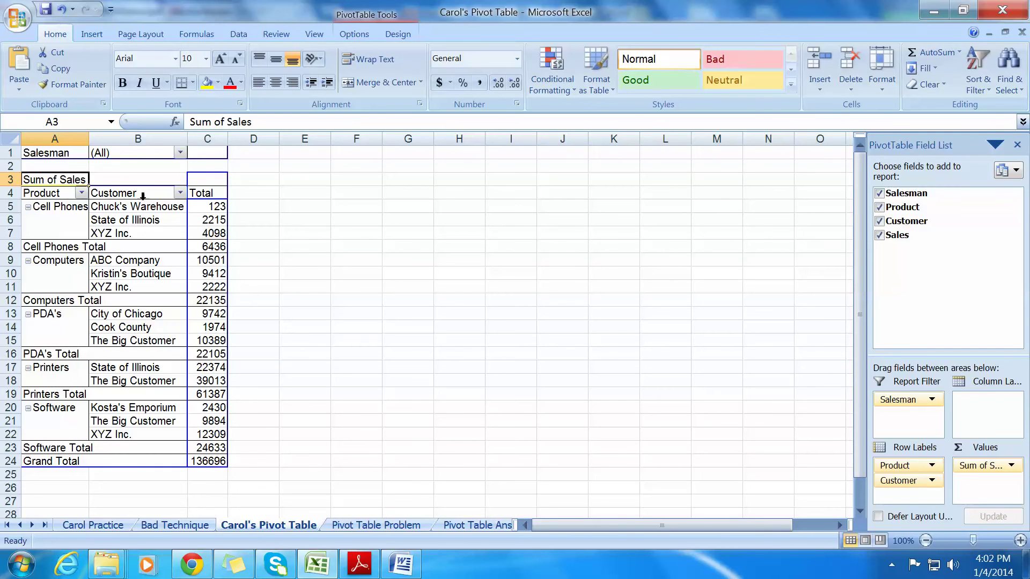
{"action": "left_click_drag", "start_coordinate": [129, 194], "coordinate": [40, 164]}
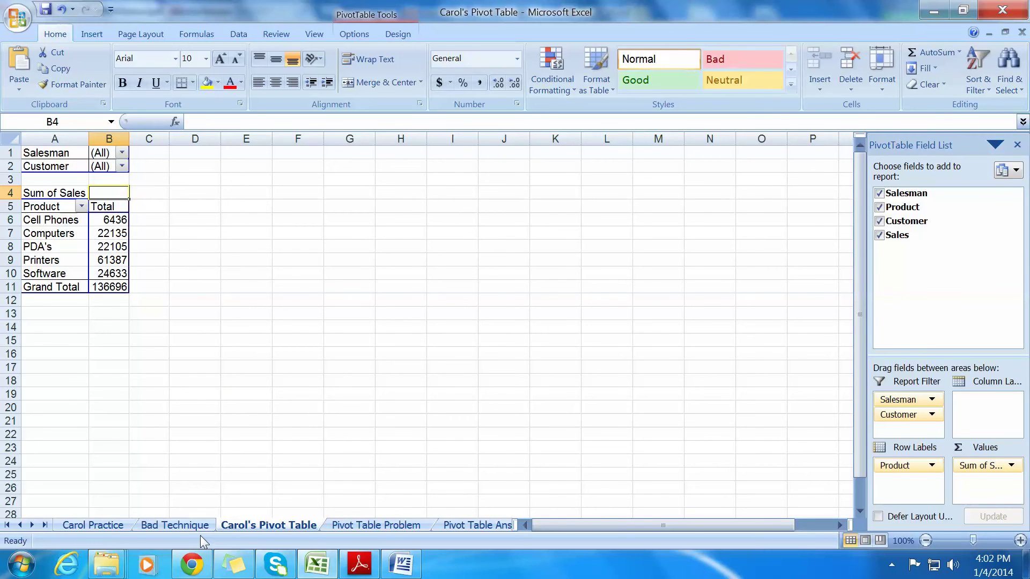
Step: Return to the Pivot Table Problem sheet and review the Salesman, Product and Customer column headings
{"action": "left_click", "coordinate": [345, 525]}
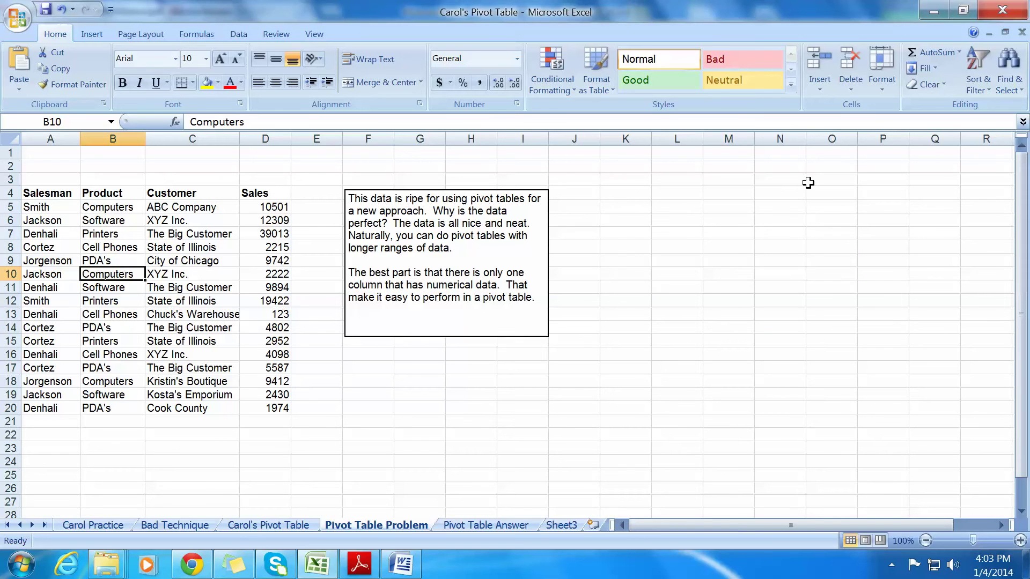
{"action": "left_click", "coordinate": [807, 183]}
{"action": "left_click", "coordinate": [762, 193]}
{"action": "left_click", "coordinate": [667, 180]}
{"action": "left_click", "coordinate": [603, 178]}
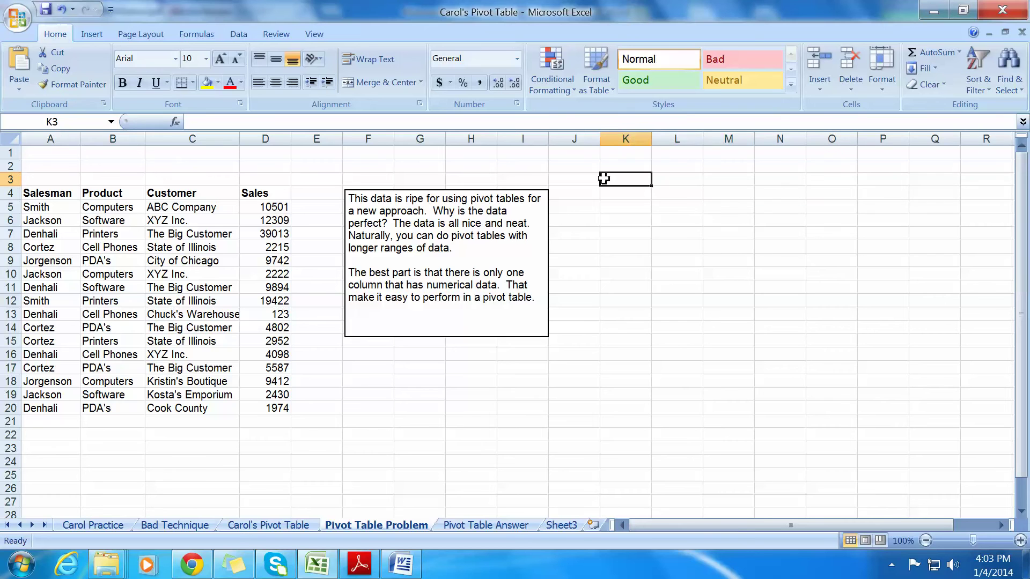
{"action": "left_click", "coordinate": [51, 195]}
{"action": "left_click", "coordinate": [111, 193]}
{"action": "left_click", "coordinate": [169, 192]}
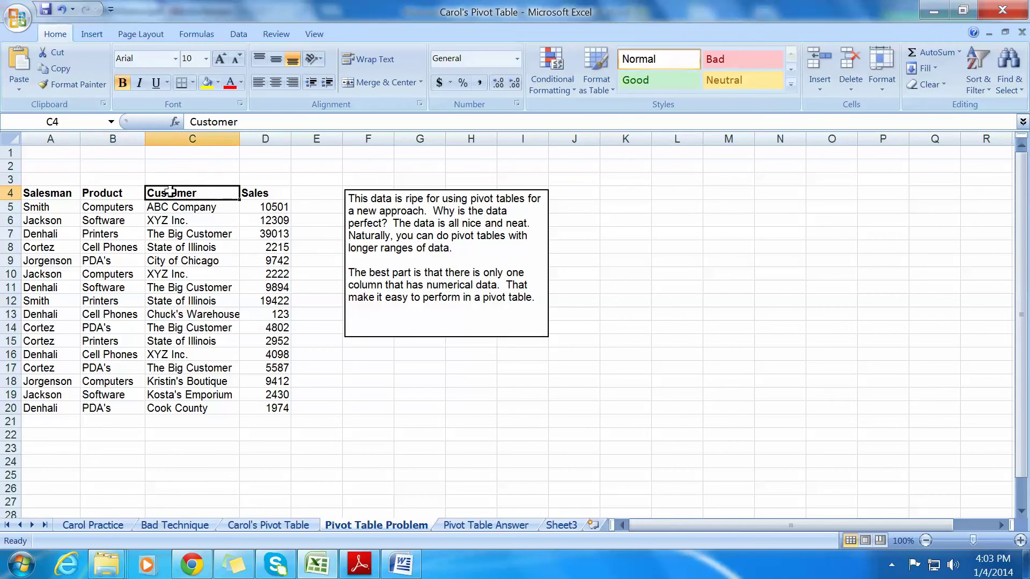
Step: Check the Sales heading and the pivot table sheet, and review the outline's Second Step on building a simple pivot table in Word
{"action": "left_click", "coordinate": [245, 193]}
{"action": "left_click", "coordinate": [281, 526]}
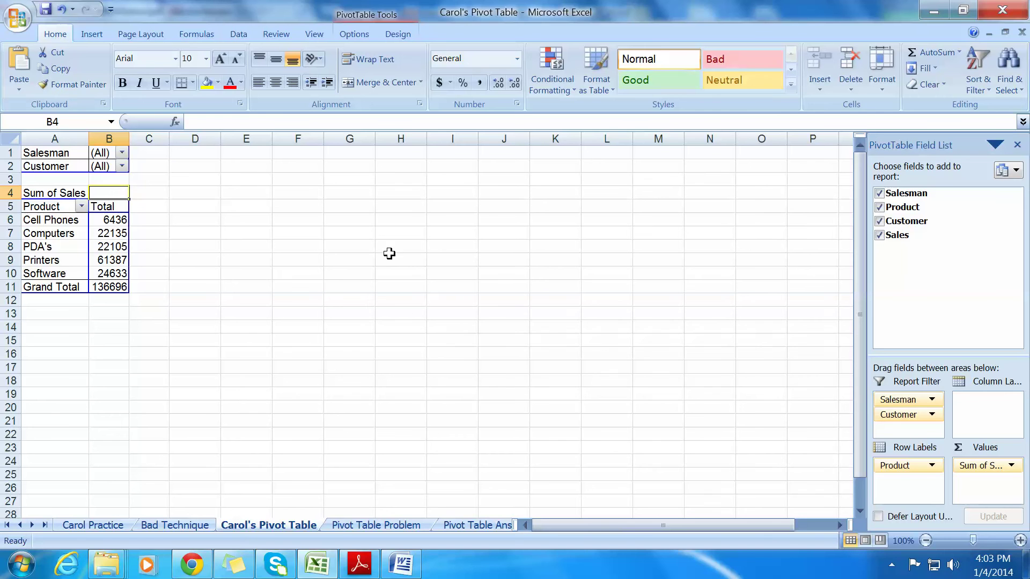
{"action": "left_click", "coordinate": [402, 570]}
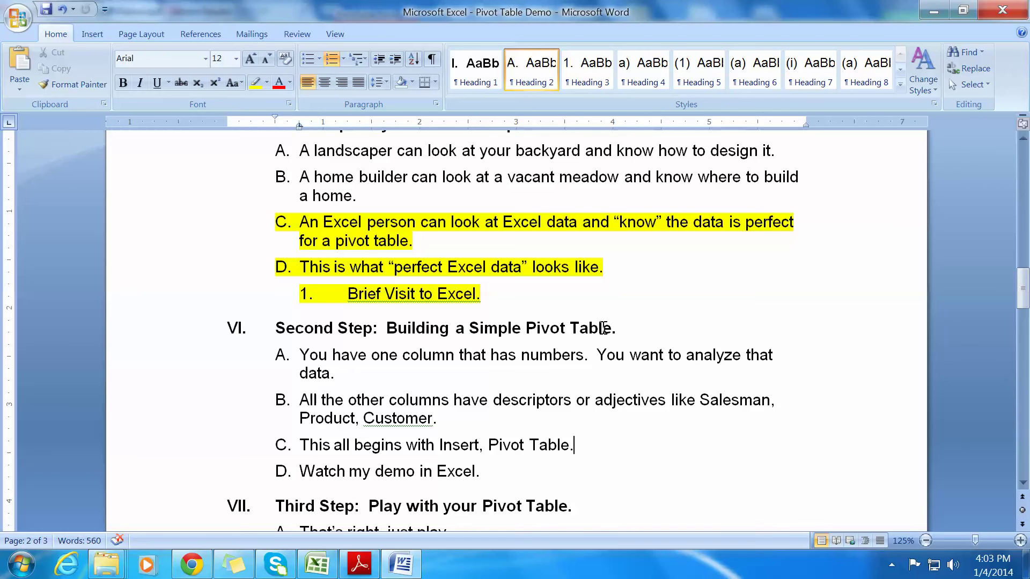
{"action": "left_click_drag", "start_coordinate": [616, 328], "coordinate": [387, 328]}
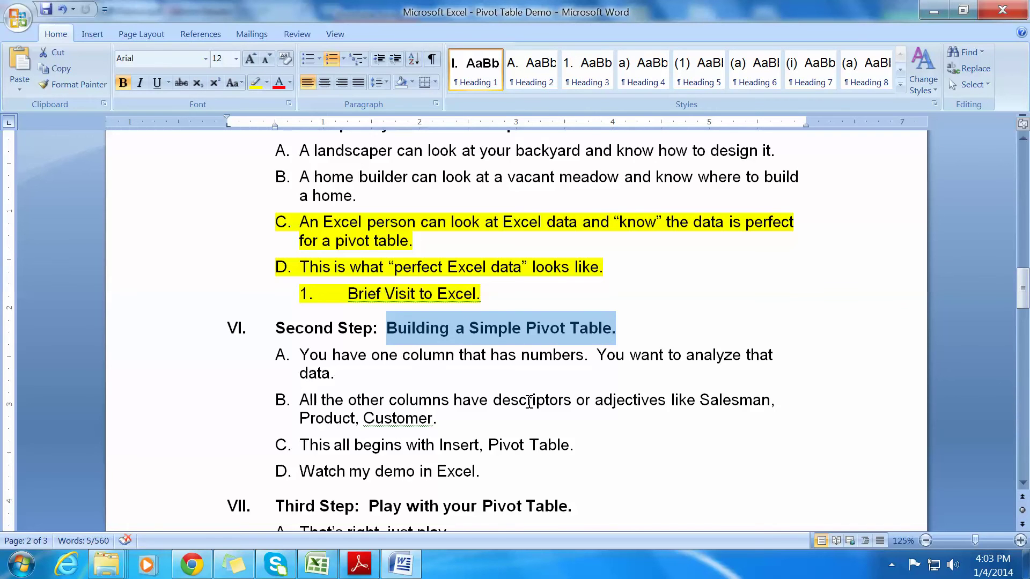
{"action": "left_click", "coordinate": [338, 374]}
{"action": "left_click_drag", "start_coordinate": [441, 419], "coordinate": [306, 397]}
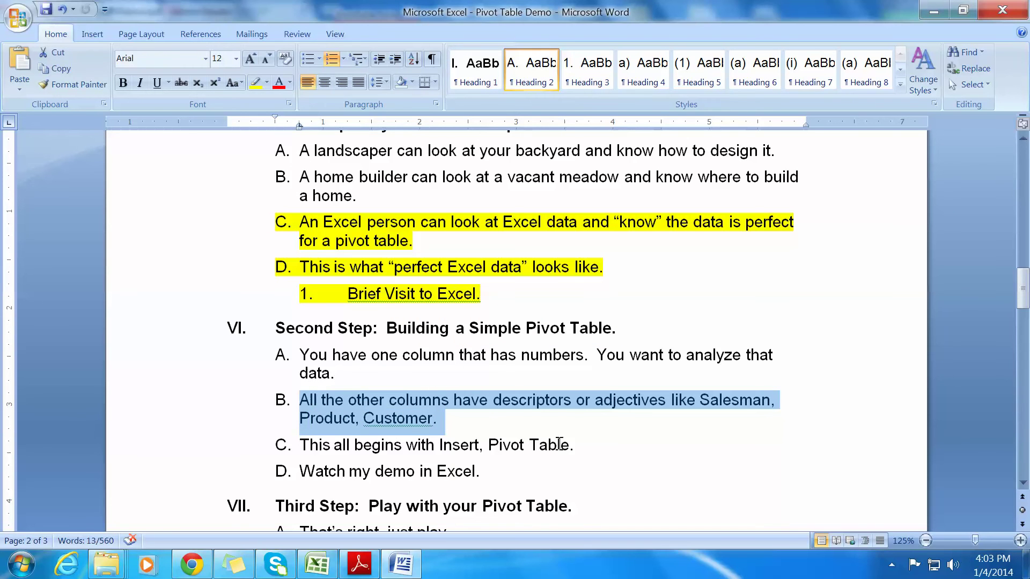
{"action": "left_click_drag", "start_coordinate": [575, 445], "coordinate": [294, 443]}
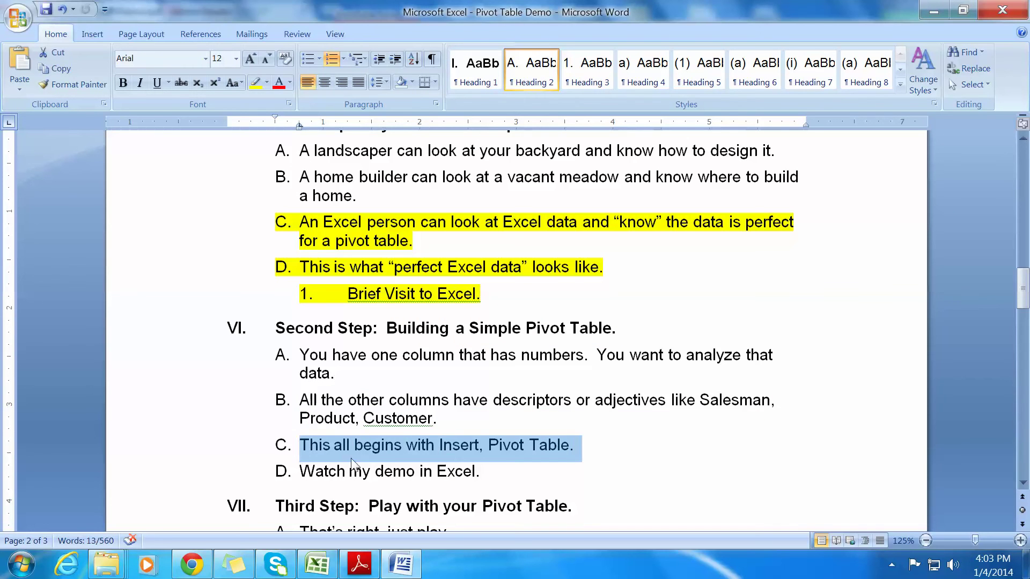
{"action": "left_click", "coordinate": [483, 473]}
{"action": "scroll", "coordinate": [590, 462], "scroll_direction": "down", "scroll_amount": 4}
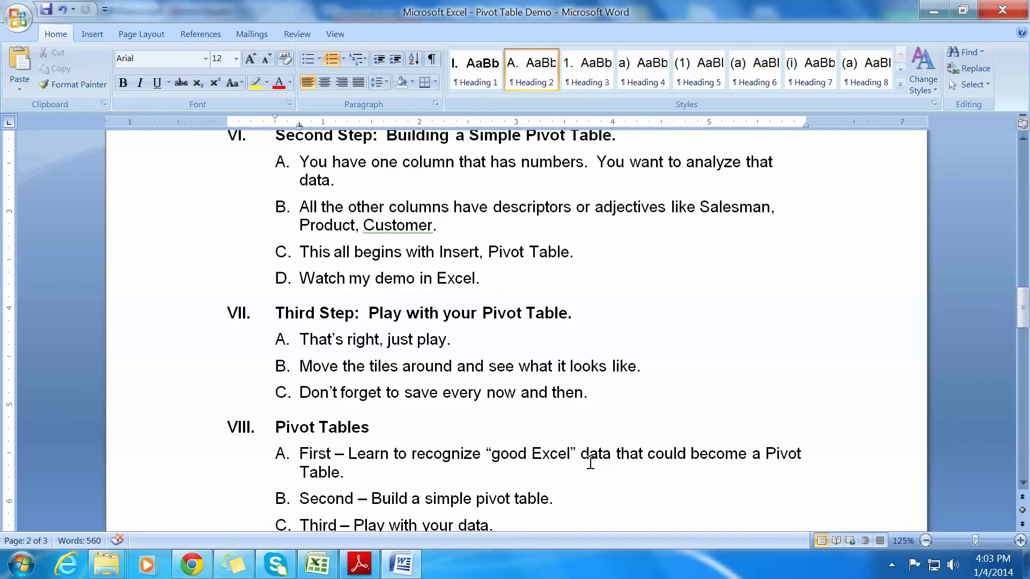
Step: Highlight the outline's Third Step heading about playing with the pivot table and read its points
{"action": "left_click_drag", "start_coordinate": [579, 317], "coordinate": [289, 317]}
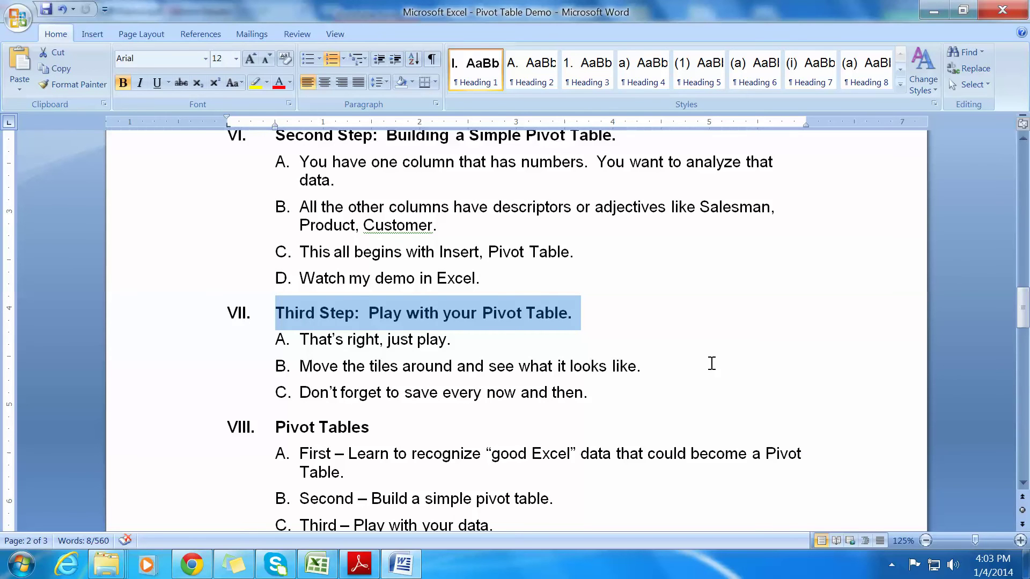
{"action": "scroll", "coordinate": [712, 363], "scroll_direction": "down", "scroll_amount": 2}
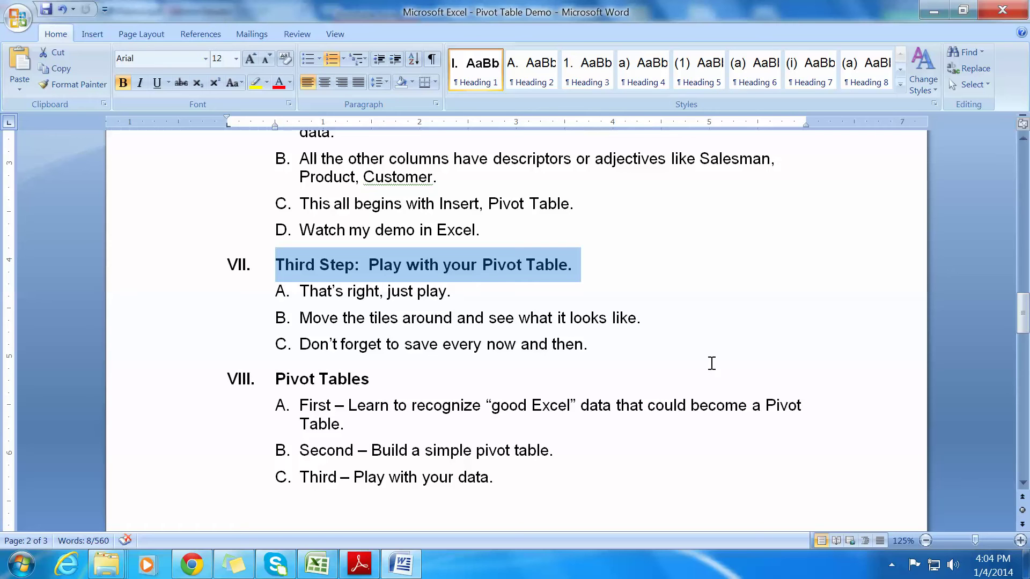
{"action": "left_click_drag", "start_coordinate": [575, 269], "coordinate": [277, 265]}
Step: Switch to Excel and move Salesman from the report filter to the column labels, dismissing the Windows color scheme prompt
{"action": "left_click", "coordinate": [316, 565]}
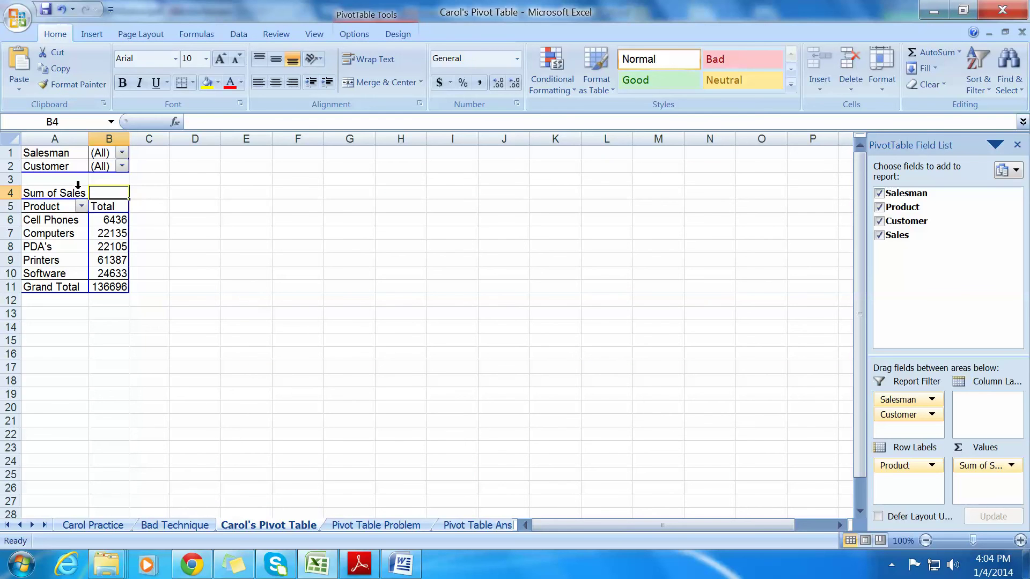
{"action": "left_click", "coordinate": [51, 155]}
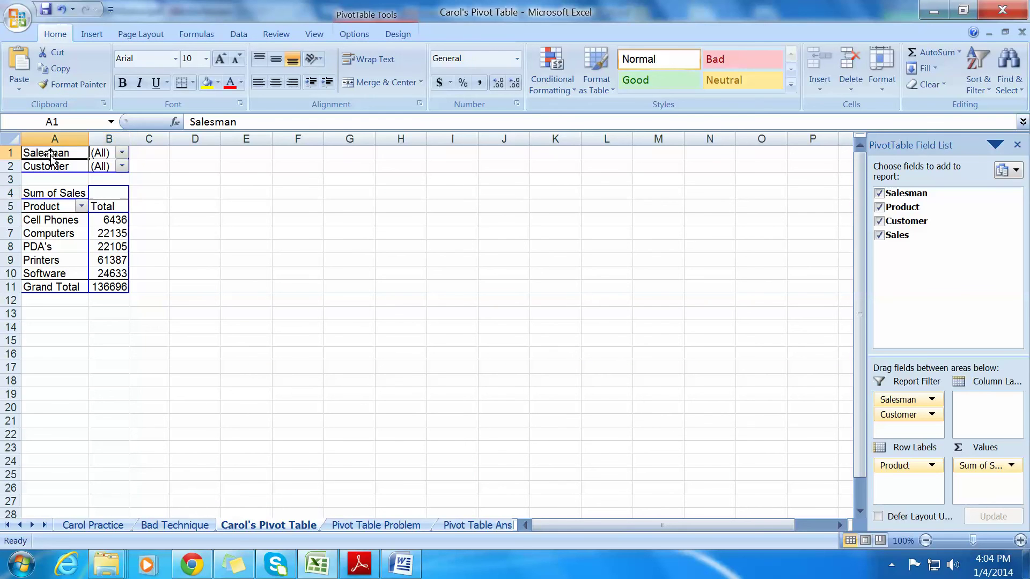
{"action": "left_click", "coordinate": [51, 168]}
{"action": "mouse_move", "coordinate": [51, 155]}
{"action": "left_mouse_down"}
{"action": "mouse_move", "coordinate": [65, 189]}
{"action": "mouse_move", "coordinate": [111, 187]}
{"action": "left_mouse_up"}
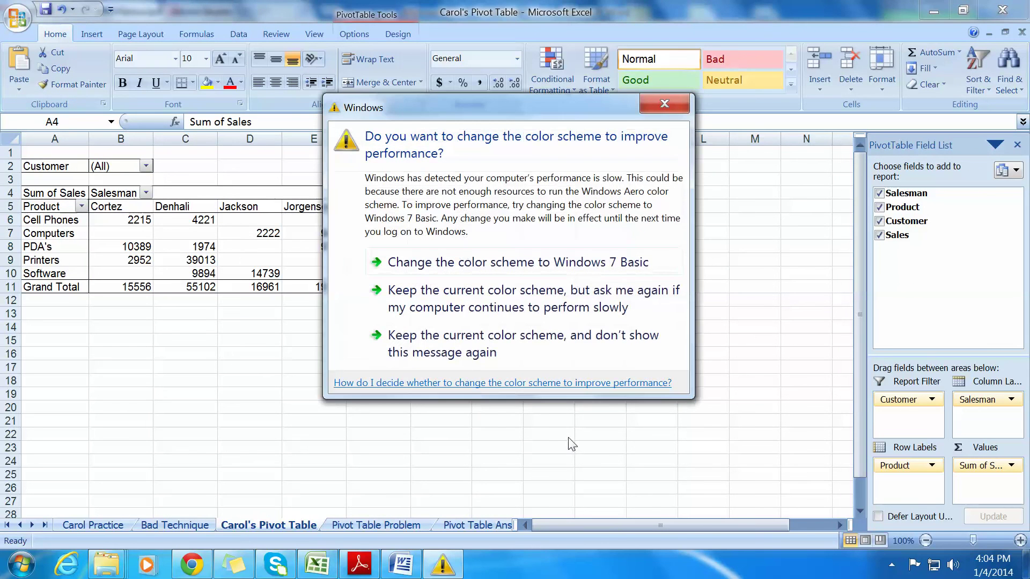
{"action": "left_click", "coordinate": [665, 103]}
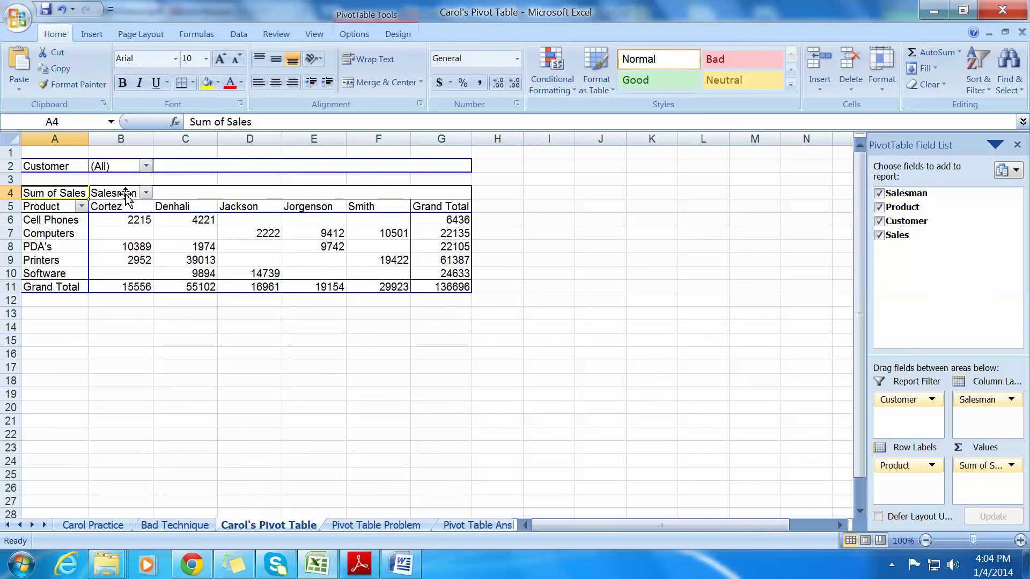
Step: Try Salesman as the outer row label before Product, and return it to the column labels
{"action": "left_click_drag", "start_coordinate": [109, 194], "coordinate": [43, 209]}
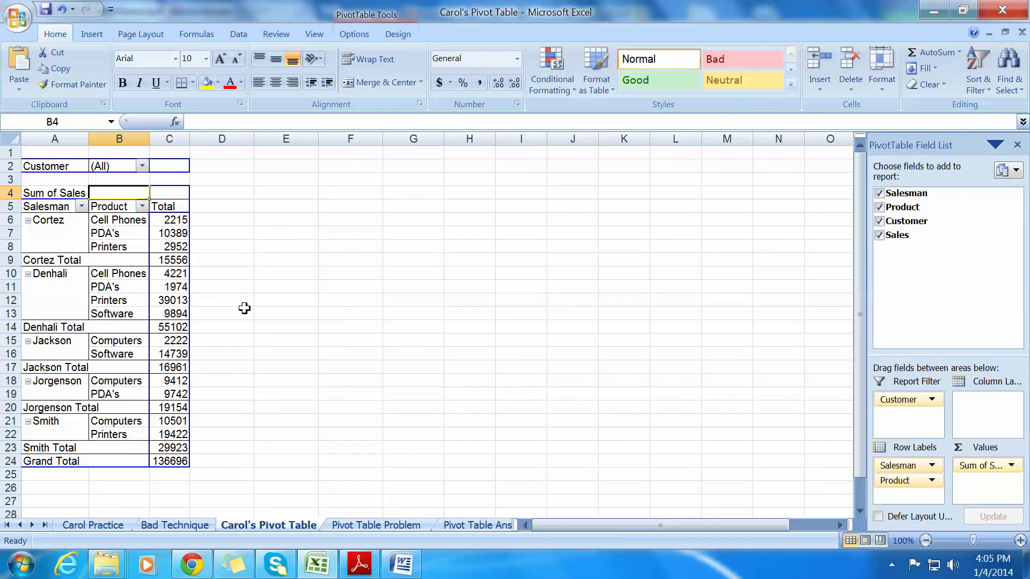
{"action": "left_click_drag", "start_coordinate": [50, 211], "coordinate": [109, 193]}
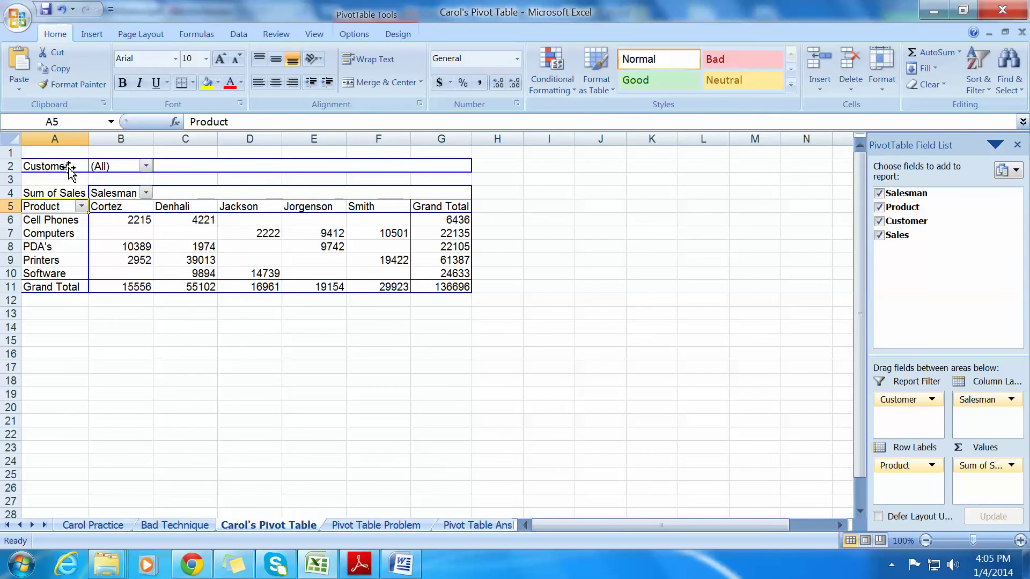
Step: Make Customer the pivot table's row labels and move Product to the report filter
{"action": "left_click_drag", "start_coordinate": [62, 170], "coordinate": [71, 212]}
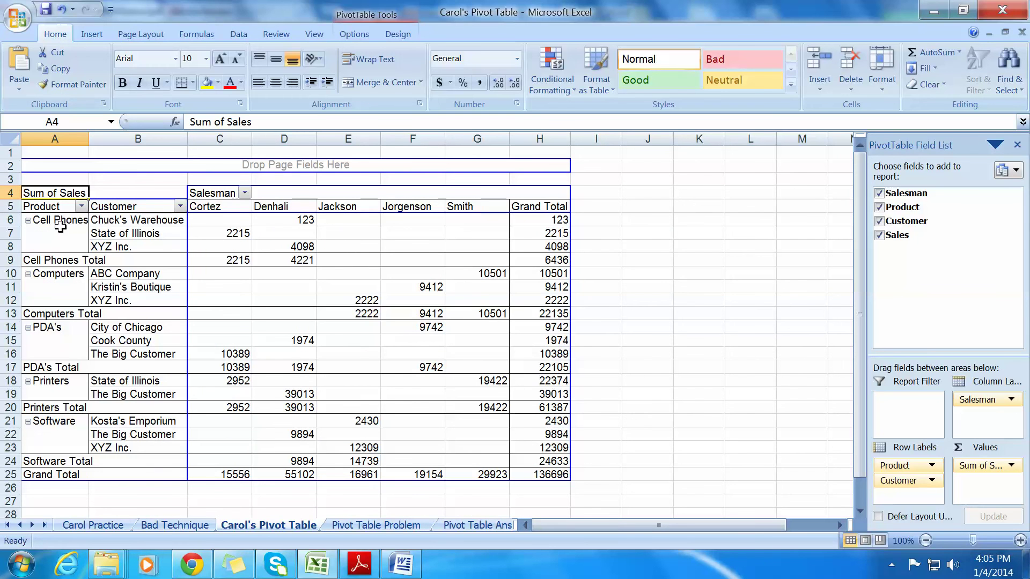
{"action": "left_click_drag", "start_coordinate": [62, 206], "coordinate": [59, 166]}
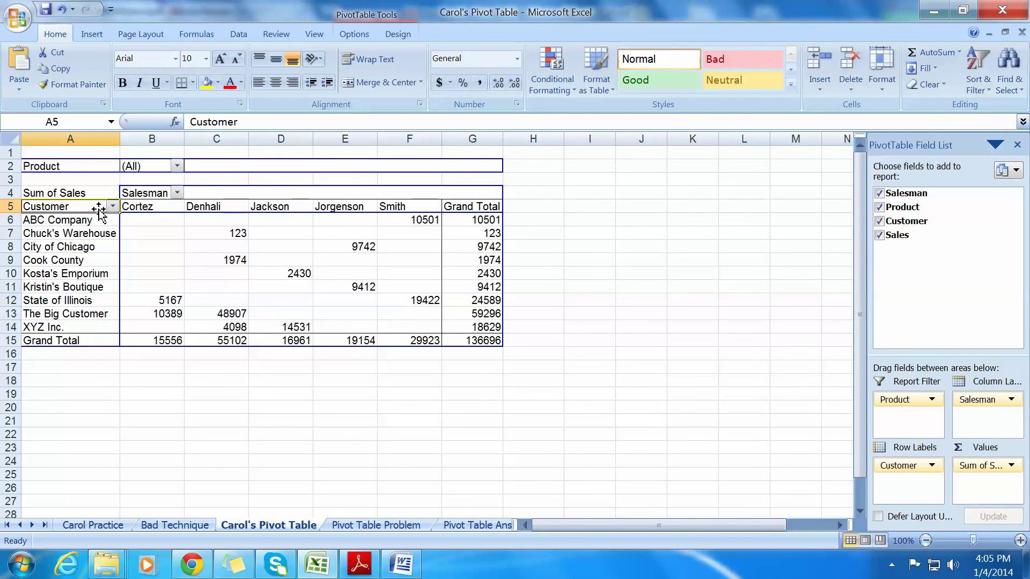
{"action": "left_click_drag", "start_coordinate": [144, 195], "coordinate": [119, 193]}
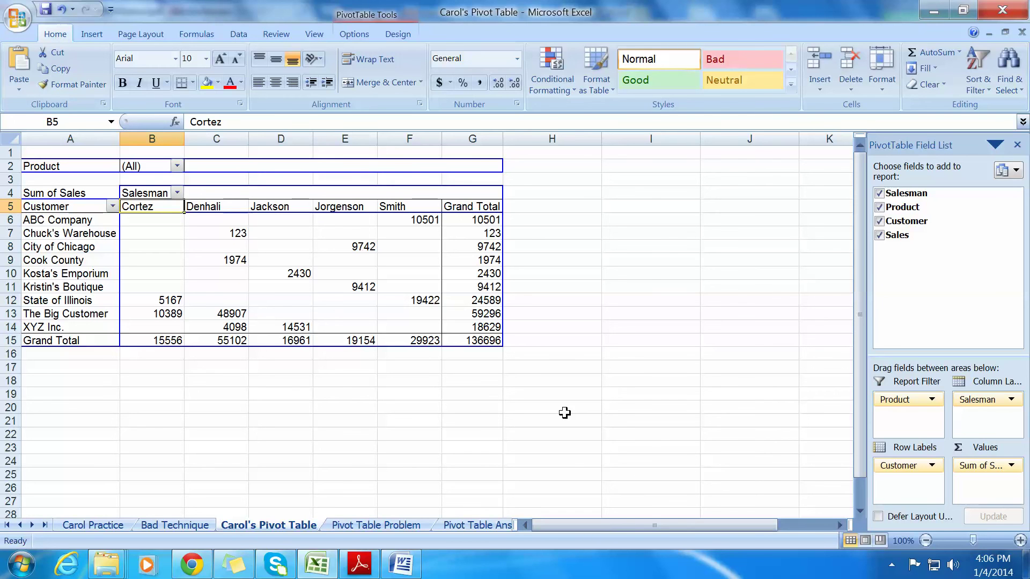
Step: Save the workbook and select an empty cell outside the pivot table
{"action": "left_click", "coordinate": [17, 19]}
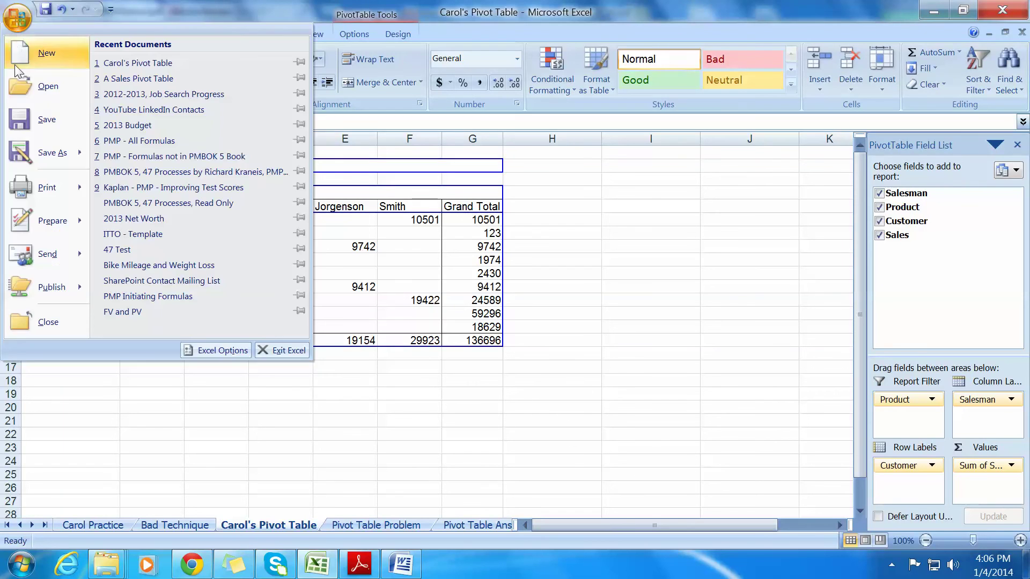
{"action": "left_click", "coordinate": [47, 119]}
{"action": "left_click", "coordinate": [578, 411]}
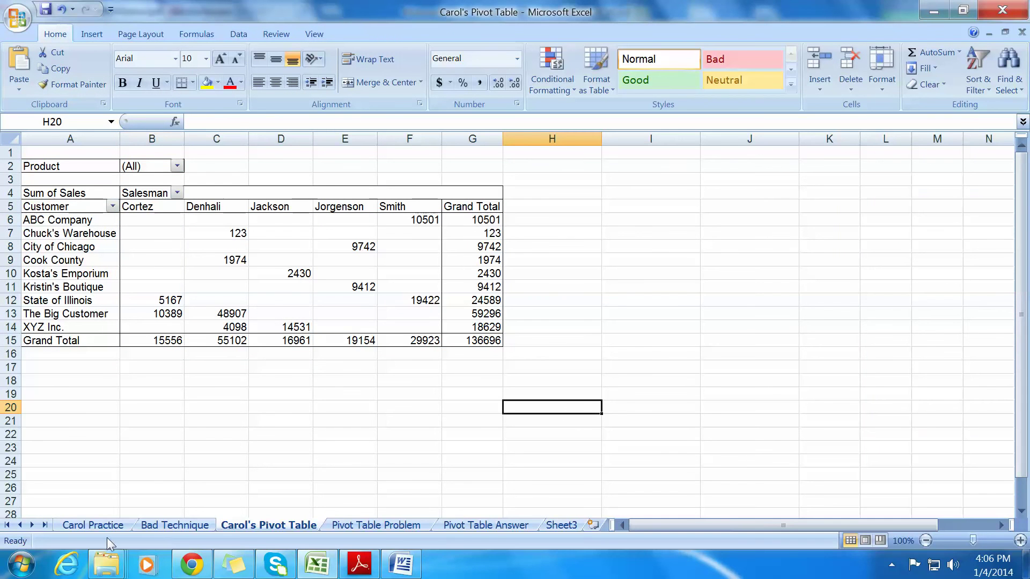
Step: Compare the Pivot Table Problem source data with the finished pivot table and the Pivot Table Answer sheet
{"action": "left_click", "coordinate": [380, 525]}
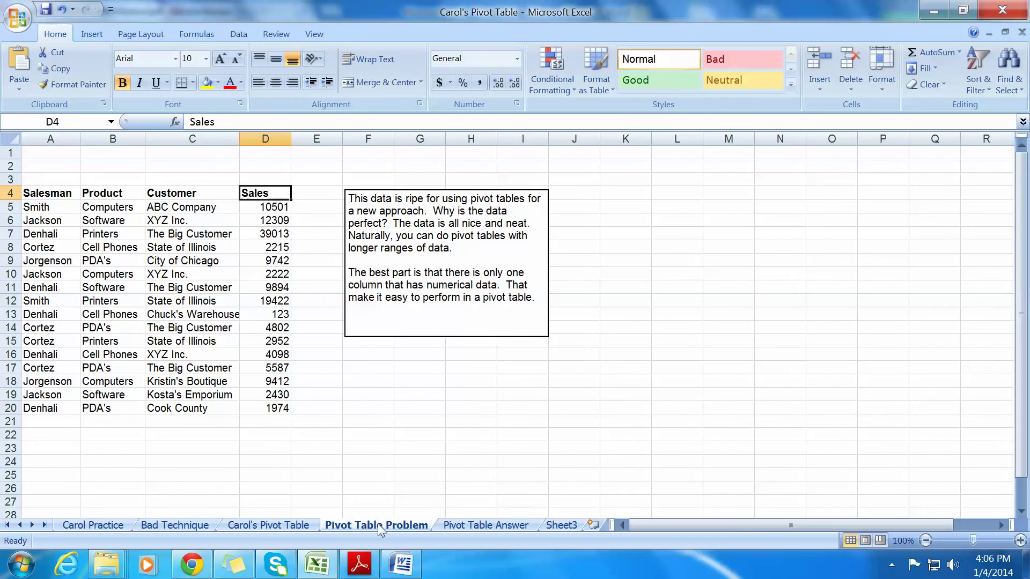
{"action": "left_click", "coordinate": [299, 526]}
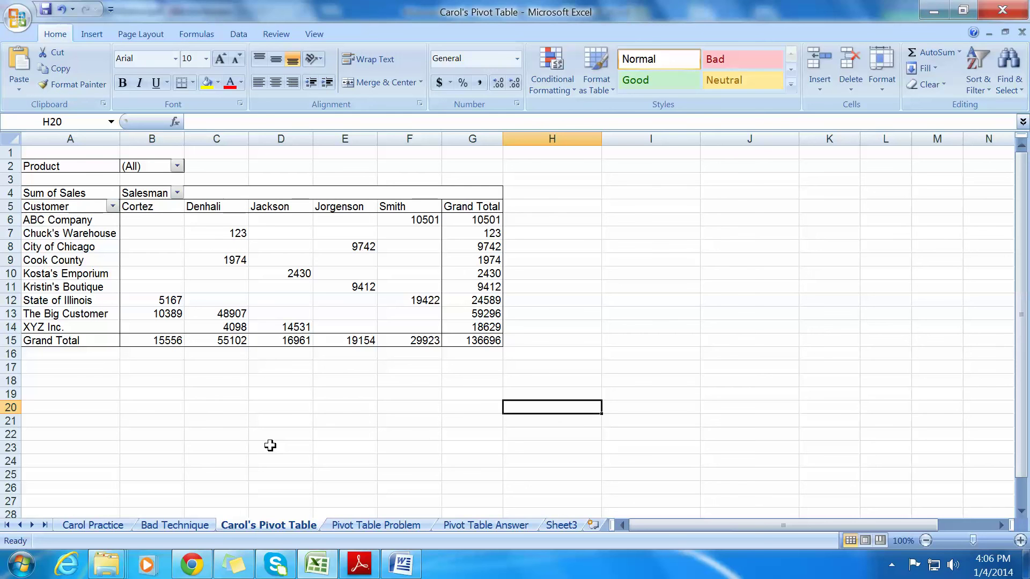
{"action": "left_click", "coordinate": [369, 524]}
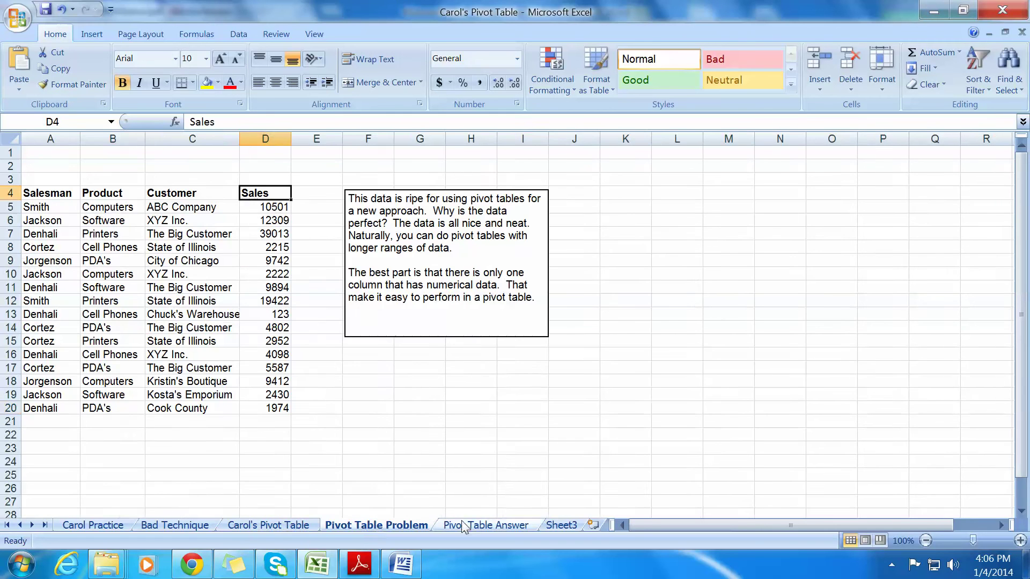
{"action": "left_click", "coordinate": [470, 514]}
{"action": "left_click", "coordinate": [477, 525]}
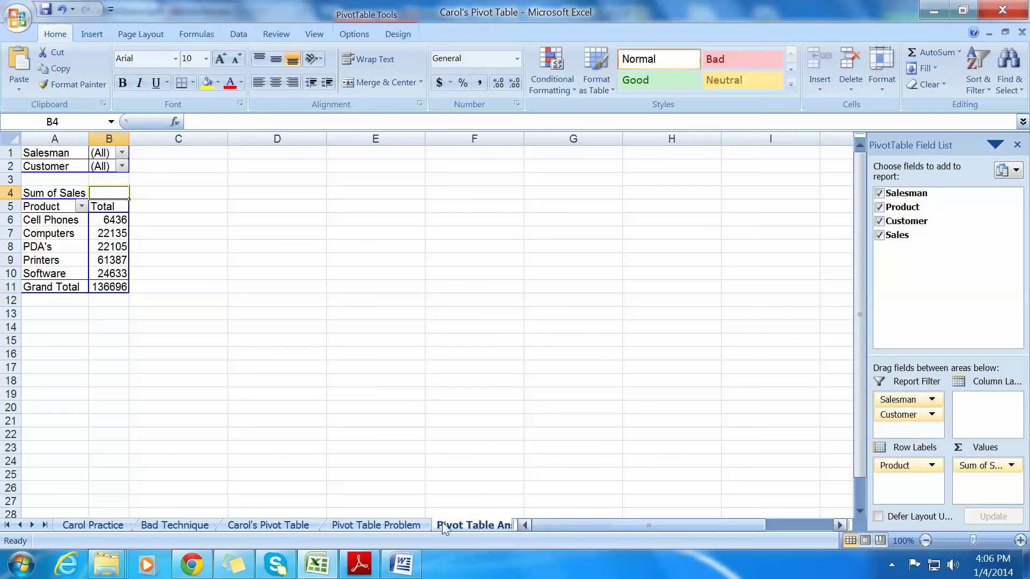
{"action": "left_click", "coordinate": [274, 526]}
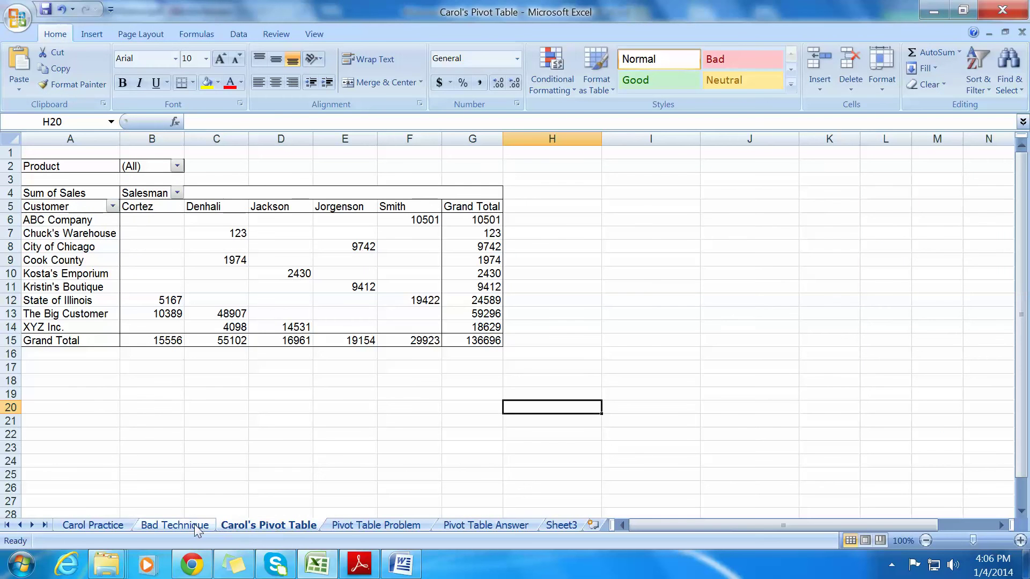
{"action": "left_click", "coordinate": [349, 526]}
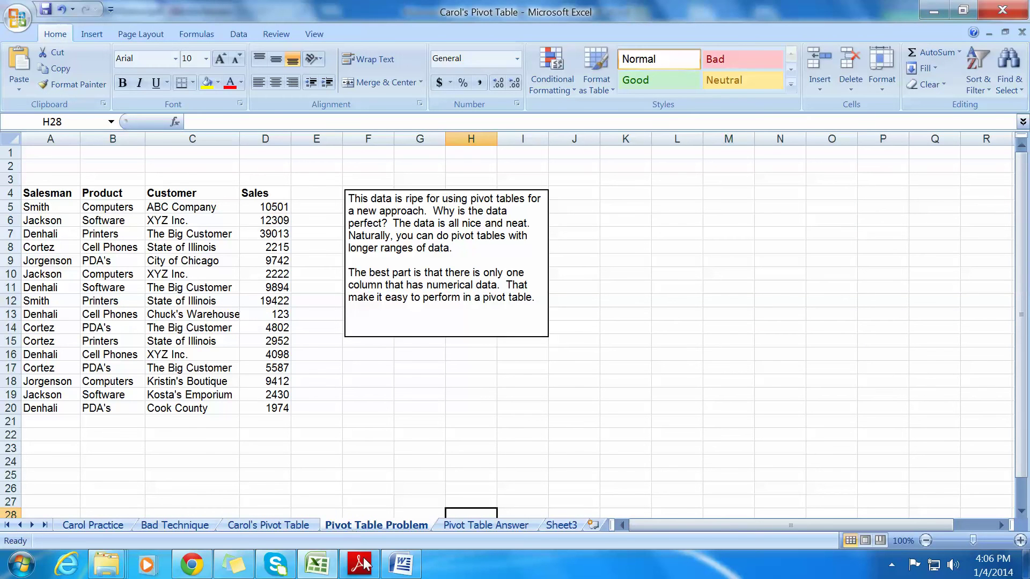
Step: Switch to the Word outline and highlight the Pivot Tables summary heading and its first point on recognizing good Excel data
{"action": "left_click", "coordinate": [401, 564]}
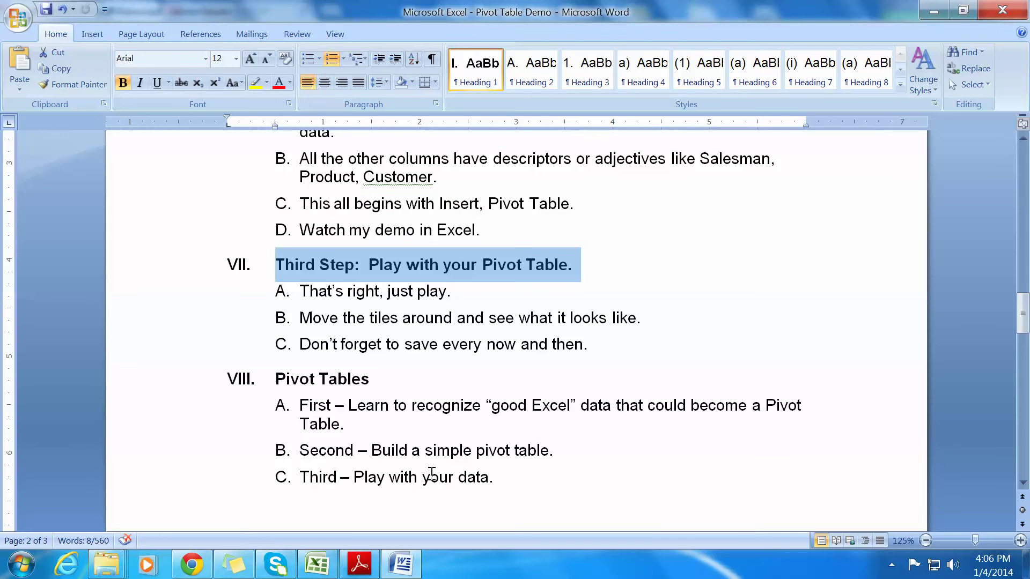
{"action": "scroll", "coordinate": [432, 474], "scroll_direction": "down", "scroll_amount": 2}
{"action": "left_click_drag", "start_coordinate": [376, 333], "coordinate": [288, 331]}
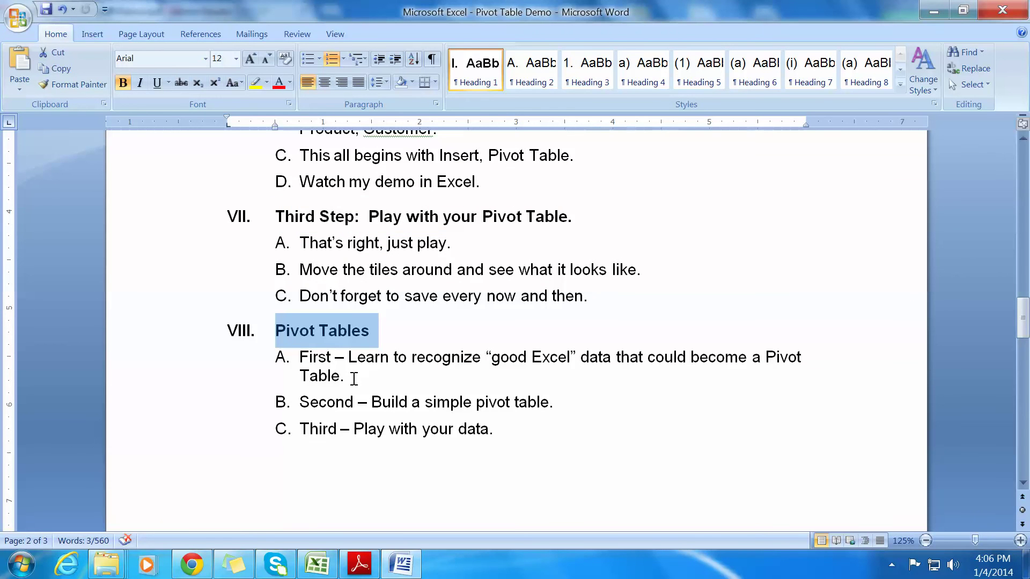
{"action": "left_click_drag", "start_coordinate": [353, 379], "coordinate": [300, 359]}
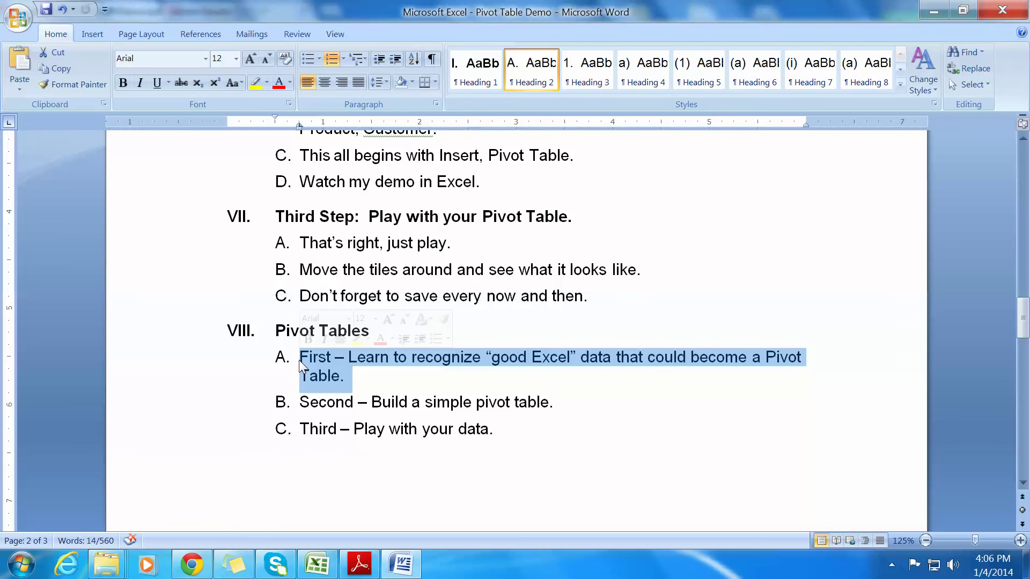
Step: Return to the Pivot Table Problem sheet in Excel and review the Salesman, Product and Customer columns and the Sales heading
{"action": "left_click", "coordinate": [316, 564]}
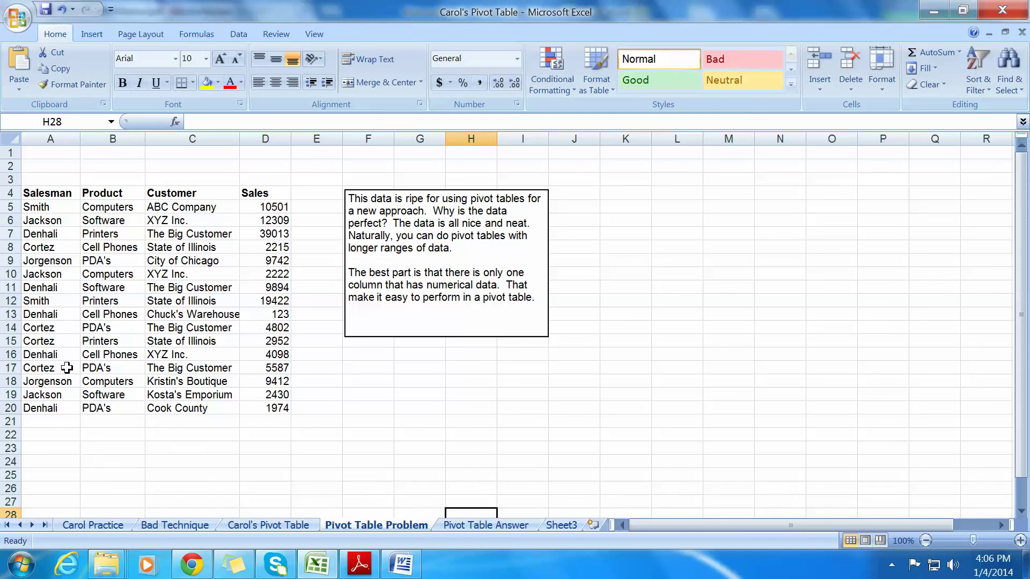
{"action": "left_click_drag", "start_coordinate": [57, 213], "coordinate": [59, 409]}
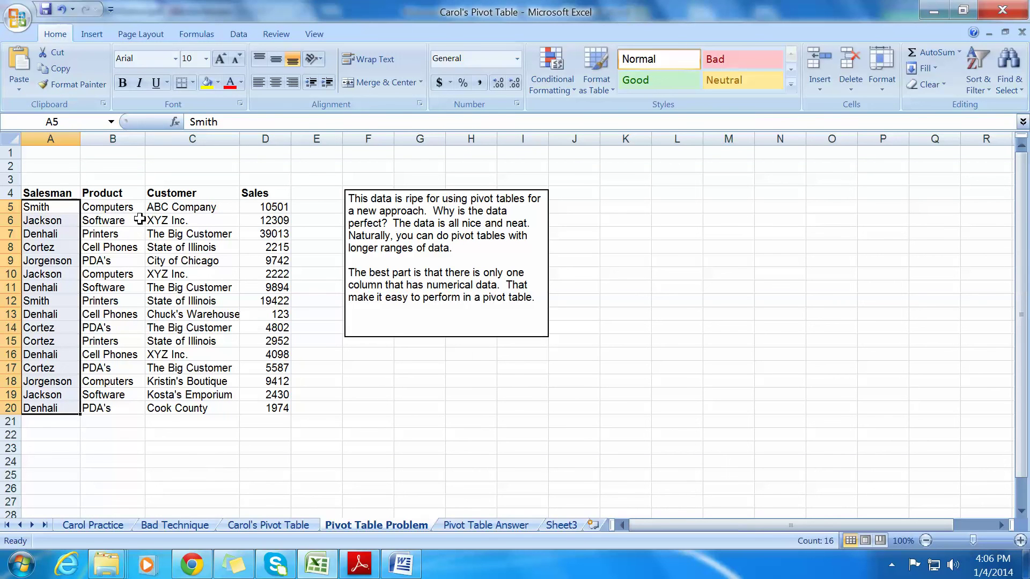
{"action": "left_click_drag", "start_coordinate": [72, 208], "coordinate": [243, 421]}
{"action": "left_click", "coordinate": [243, 421]}
{"action": "left_click_drag", "start_coordinate": [66, 194], "coordinate": [174, 197]}
{"action": "left_click", "coordinate": [358, 422]}
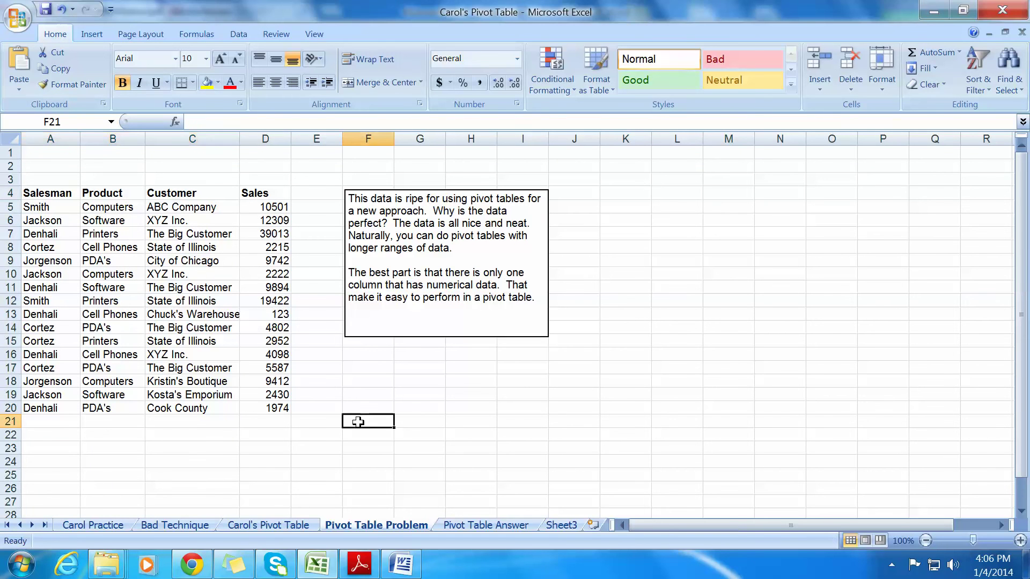
{"action": "left_click", "coordinate": [248, 192]}
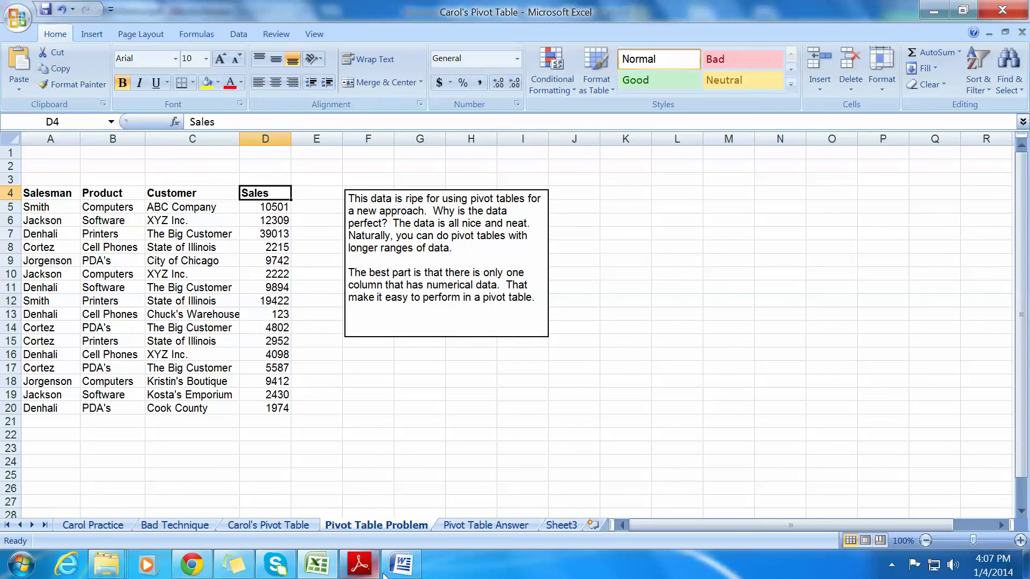
Step: Highlight the outline's second summary point on building a simple pivot table in Word, and switch back to the Excel source data
{"action": "mouse_move", "coordinate": [400, 570]}
{"action": "left_click", "coordinate": [406, 507]}
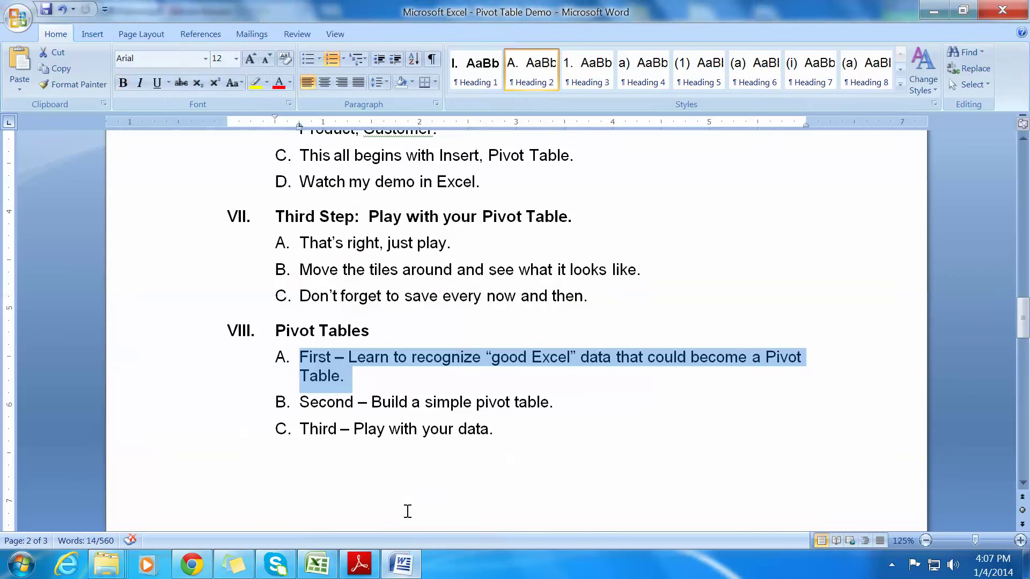
{"action": "left_click_drag", "start_coordinate": [549, 402], "coordinate": [317, 402]}
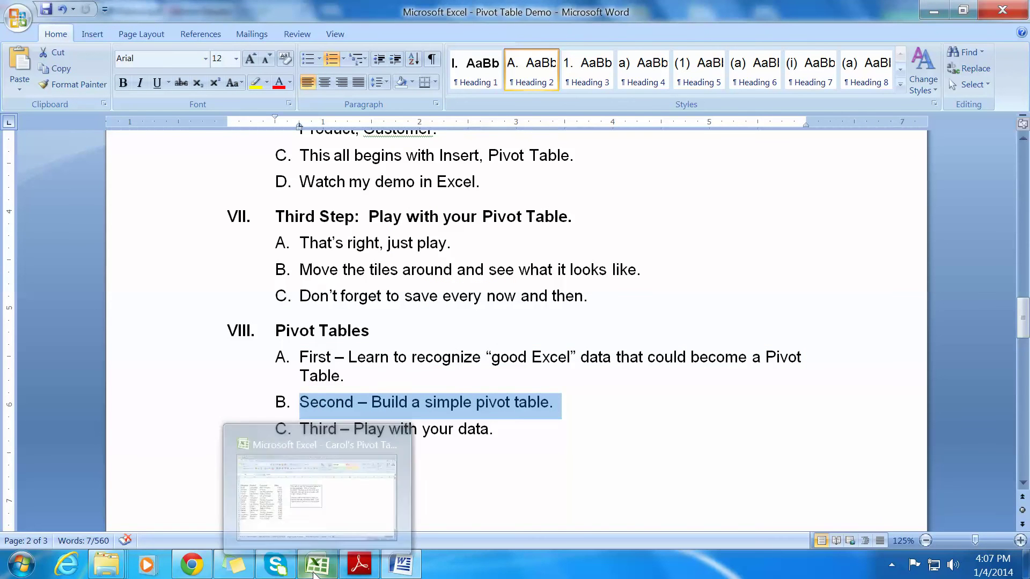
{"action": "left_click", "coordinate": [317, 564]}
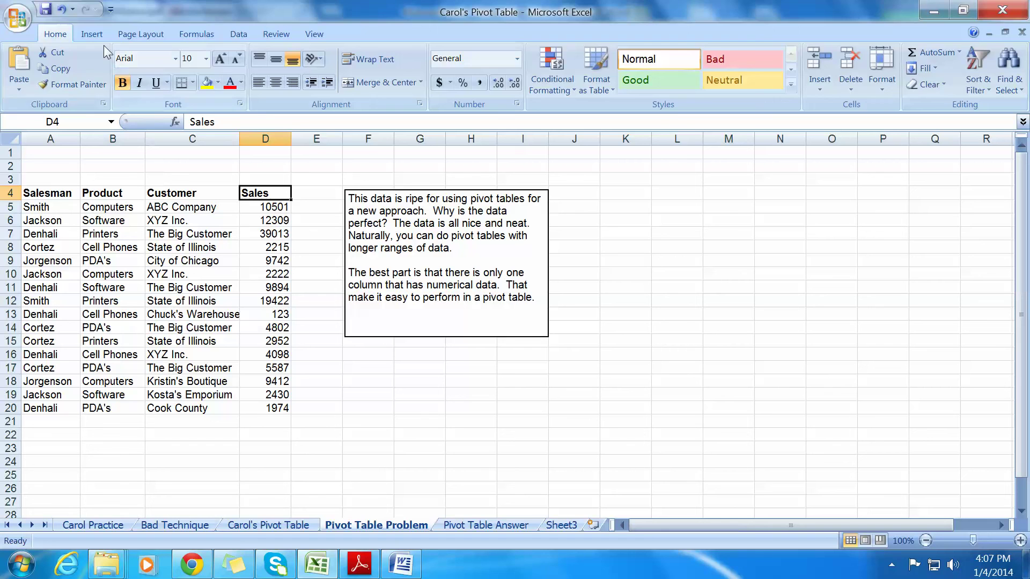
Step: Show Excel's PivotTable insertion command, and highlight the third summary point, "Play with your data", in the Word outline
{"action": "left_click", "coordinate": [92, 36]}
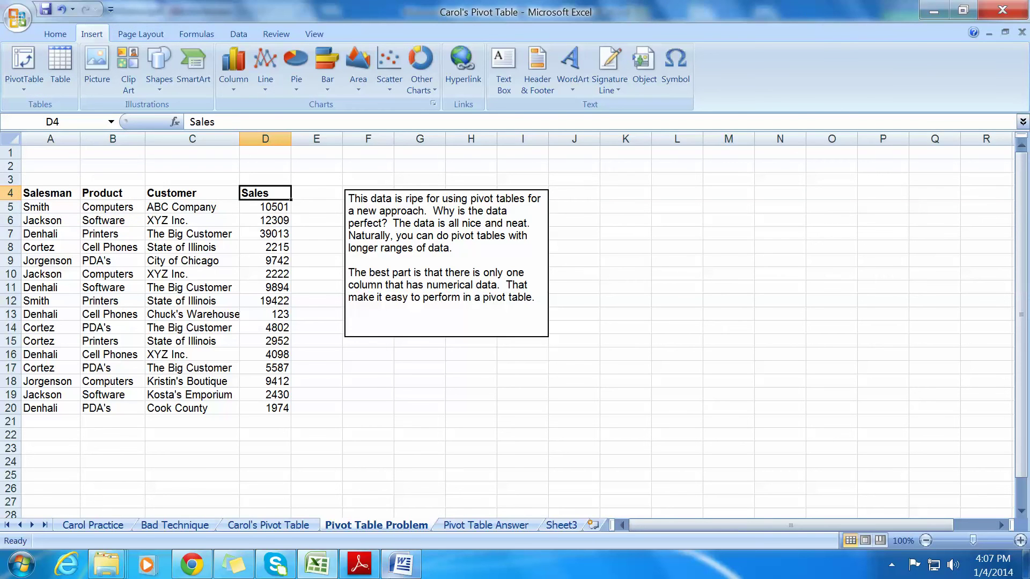
{"action": "left_click", "coordinate": [414, 572]}
{"action": "left_click_drag", "start_coordinate": [510, 435], "coordinate": [320, 429]}
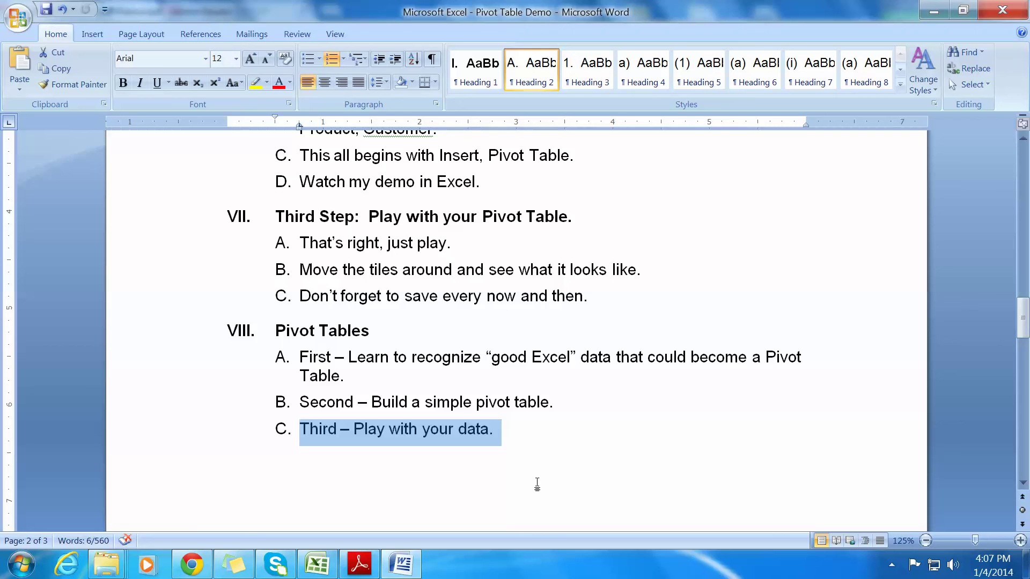
Step: Highlight the "Thanks for Visiting DadsLearningVideos on YouTube" heading and the Subscribe Today point in section IX
{"action": "scroll", "coordinate": [536, 484], "scroll_direction": "down", "scroll_amount": 6}
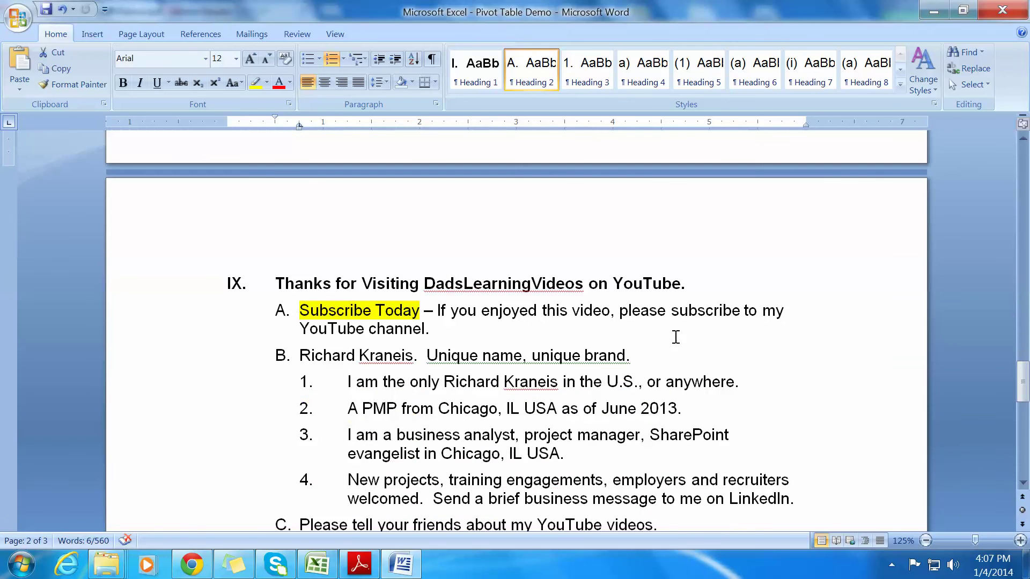
{"action": "left_click_drag", "start_coordinate": [692, 284], "coordinate": [301, 296]}
{"action": "left_click_drag", "start_coordinate": [445, 328], "coordinate": [312, 316]}
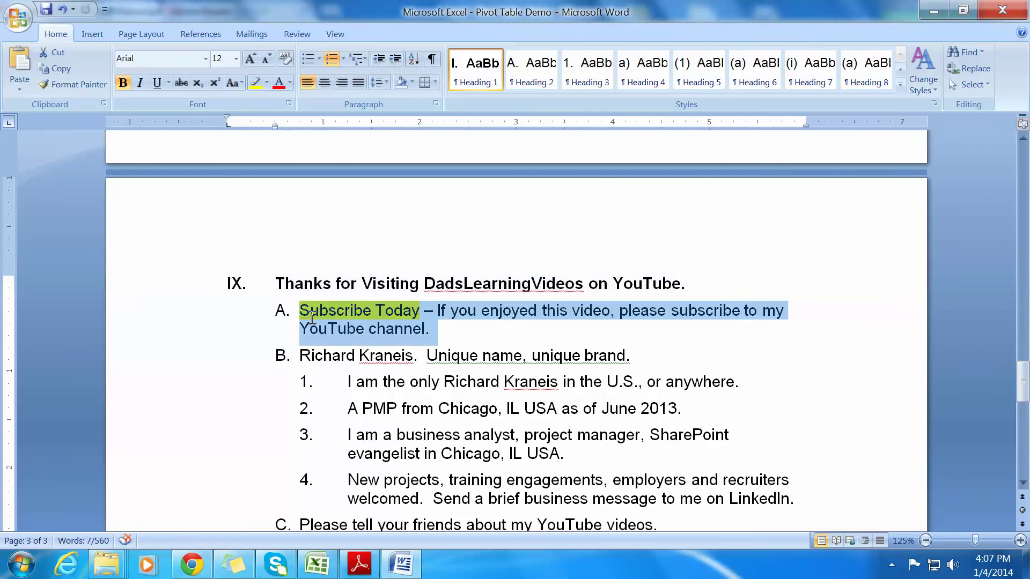
Step: Highlight each of the four numbered points about the presenter's name, PMP credential, professional roles and openness to new projects
{"action": "scroll", "coordinate": [823, 397], "scroll_direction": "down", "scroll_amount": 2}
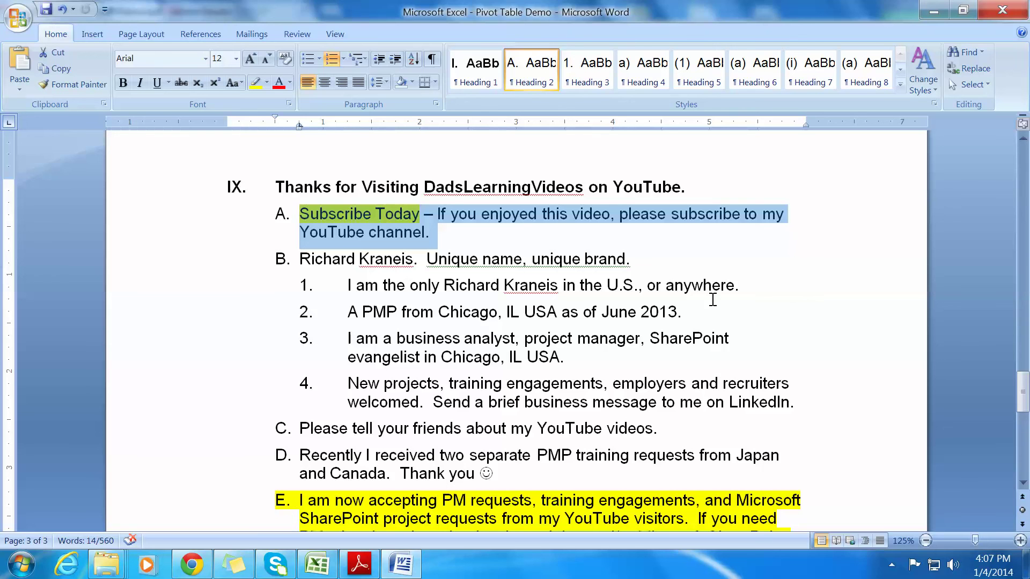
{"action": "left_click_drag", "start_coordinate": [743, 285], "coordinate": [346, 289]}
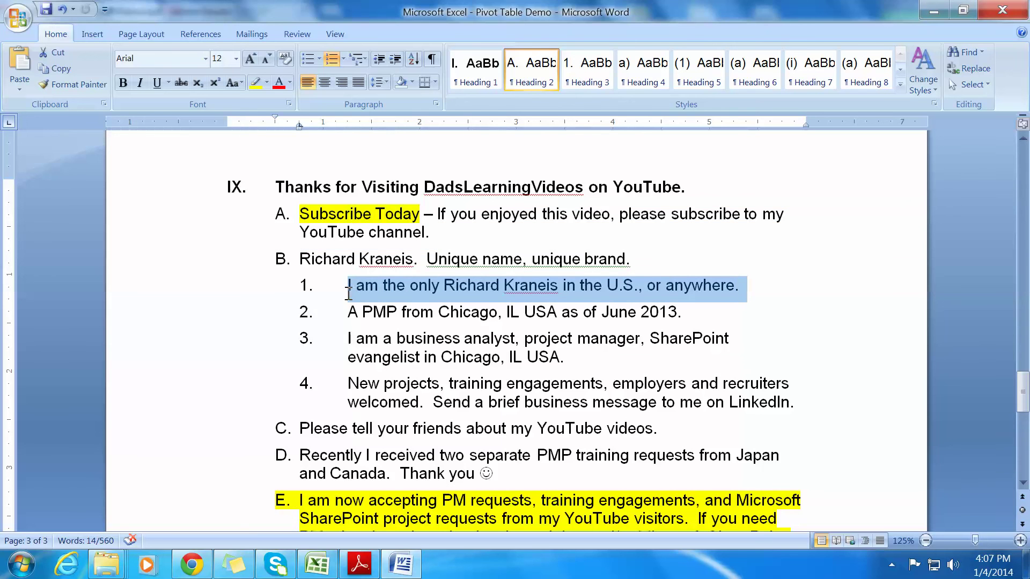
{"action": "left_click_drag", "start_coordinate": [691, 314], "coordinate": [346, 316]}
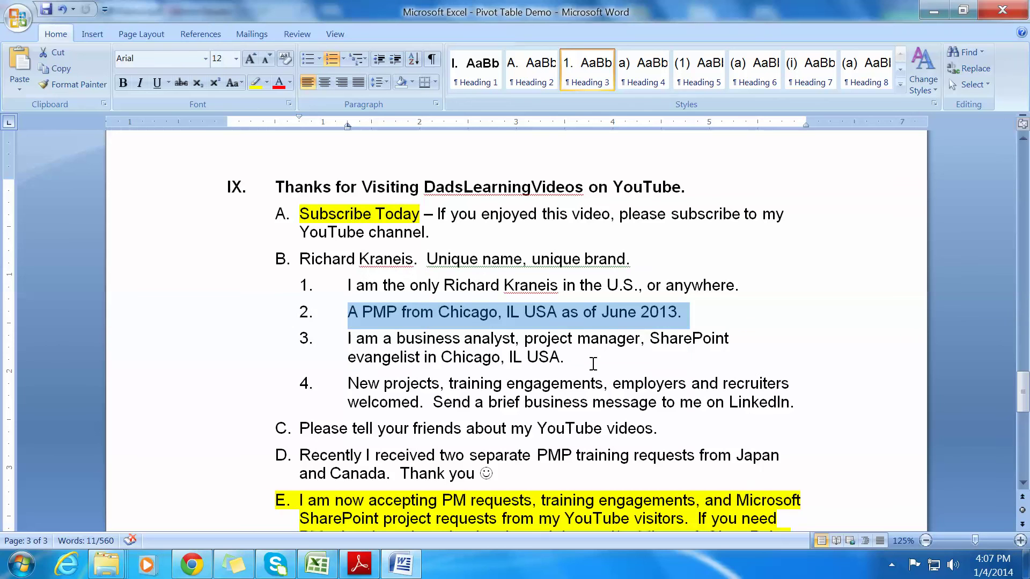
{"action": "left_click_drag", "start_coordinate": [565, 359], "coordinate": [346, 338]}
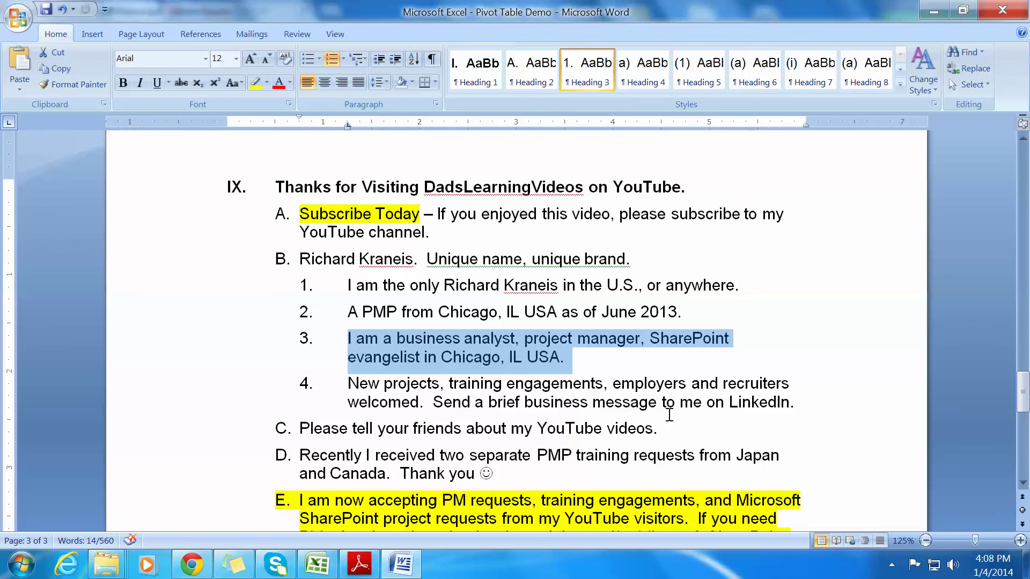
{"action": "left_click_drag", "start_coordinate": [807, 403], "coordinate": [348, 389]}
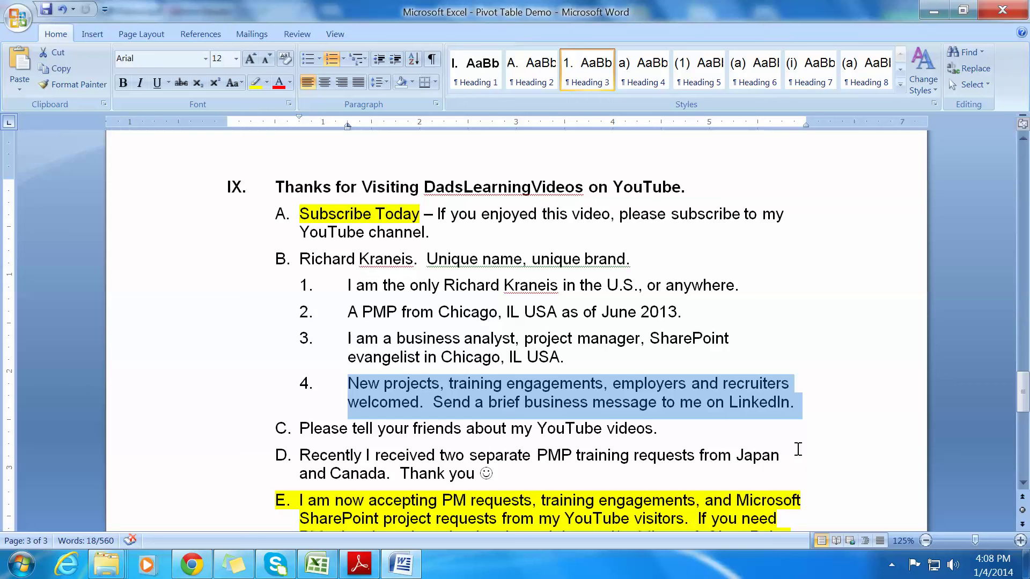
Step: Highlight the point about telling friends about the YouTube videos and the point on accepting PM, training and SharePoint requests
{"action": "left_click_drag", "start_coordinate": [667, 429], "coordinate": [302, 428]}
{"action": "scroll", "coordinate": [848, 429], "scroll_direction": "down", "scroll_amount": 3}
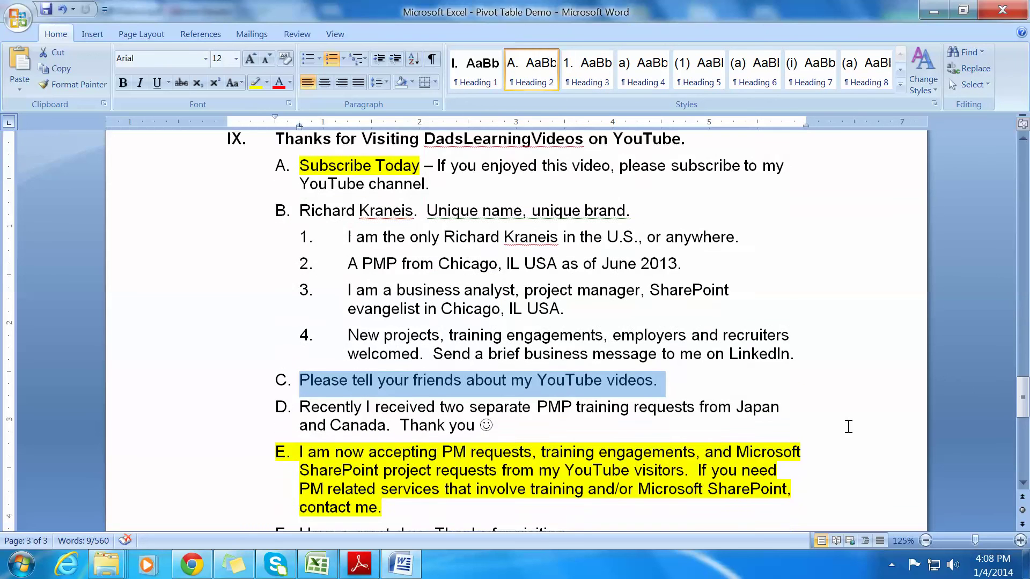
{"action": "left_click_drag", "start_coordinate": [395, 460], "coordinate": [298, 404]}
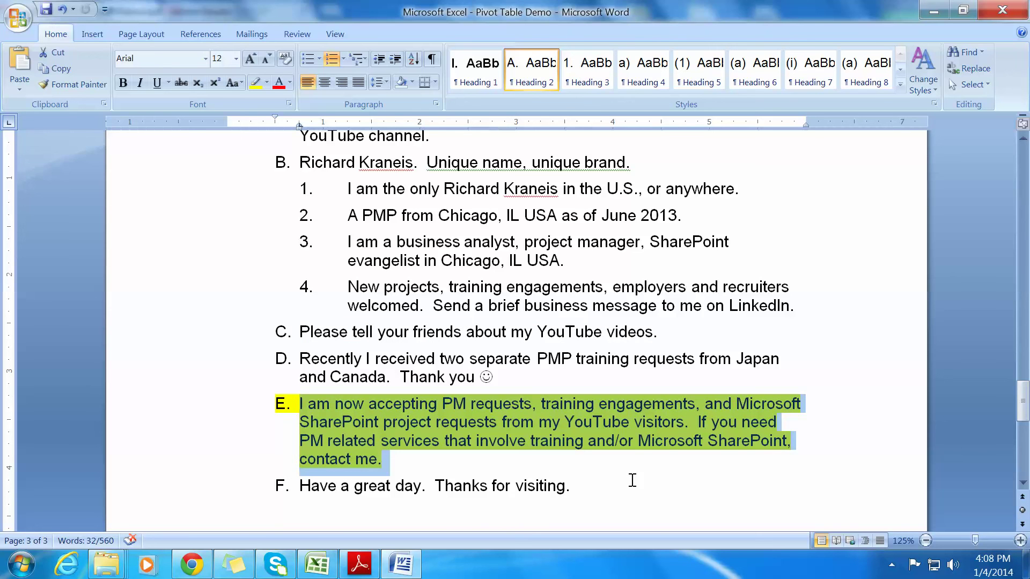
Step: Highlight the closing "Have a great day" line, and return to the outline's beginning to select the friend's name in the first point
{"action": "left_click_drag", "start_coordinate": [574, 486], "coordinate": [314, 478]}
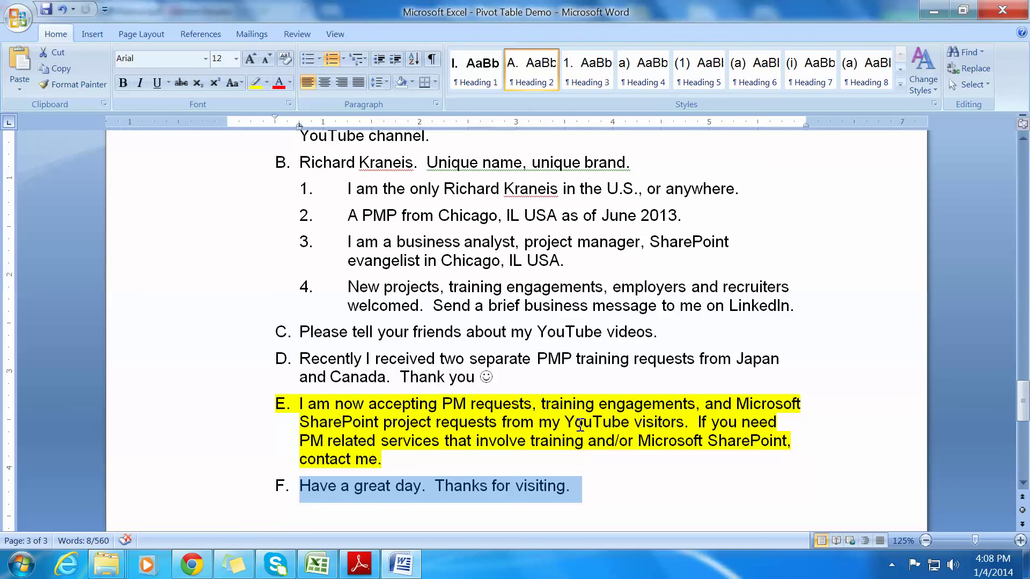
{"action": "left_click_drag", "start_coordinate": [1023, 411], "coordinate": [1011, 167]}
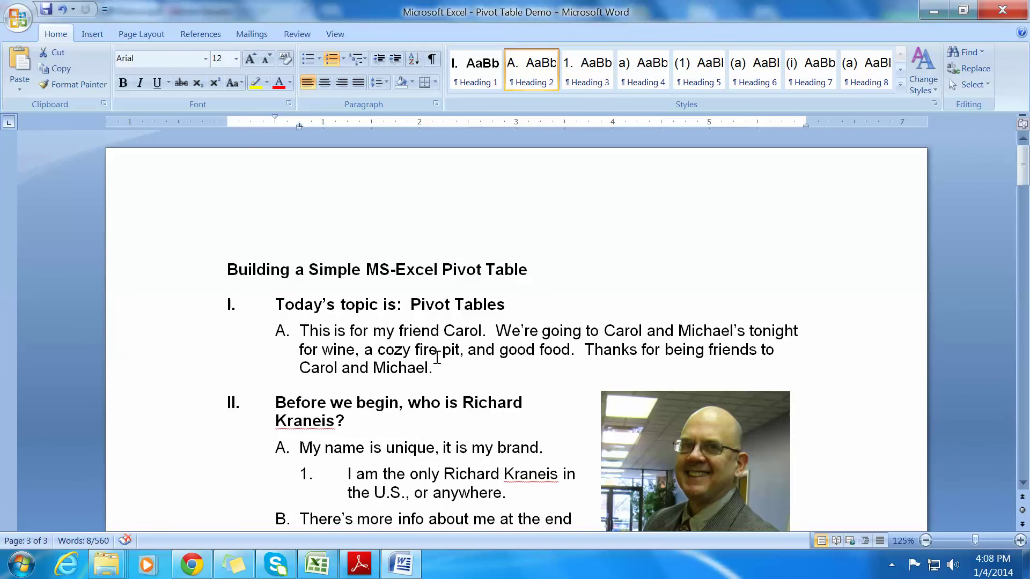
{"action": "double_click", "coordinate": [450, 333]}
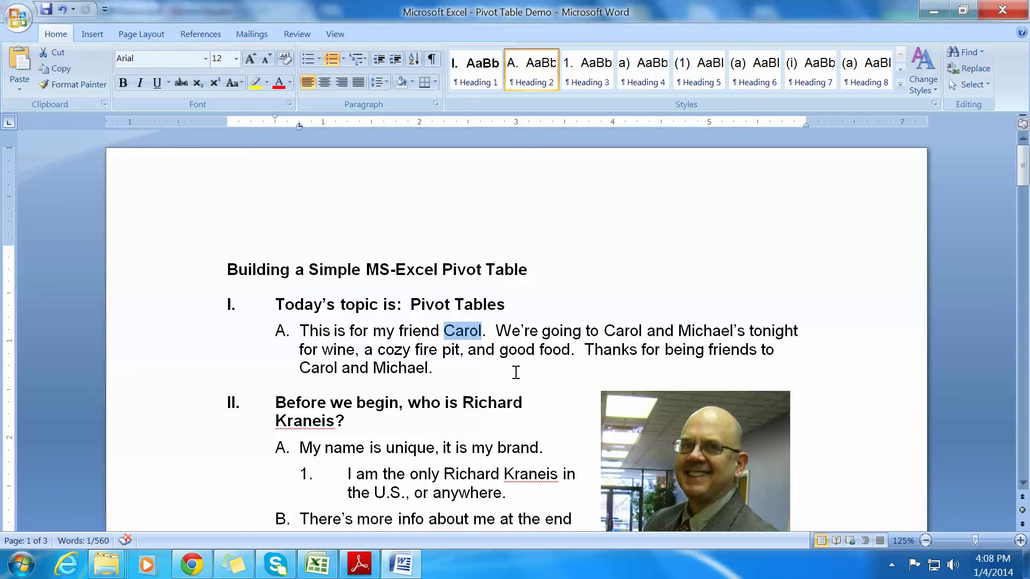